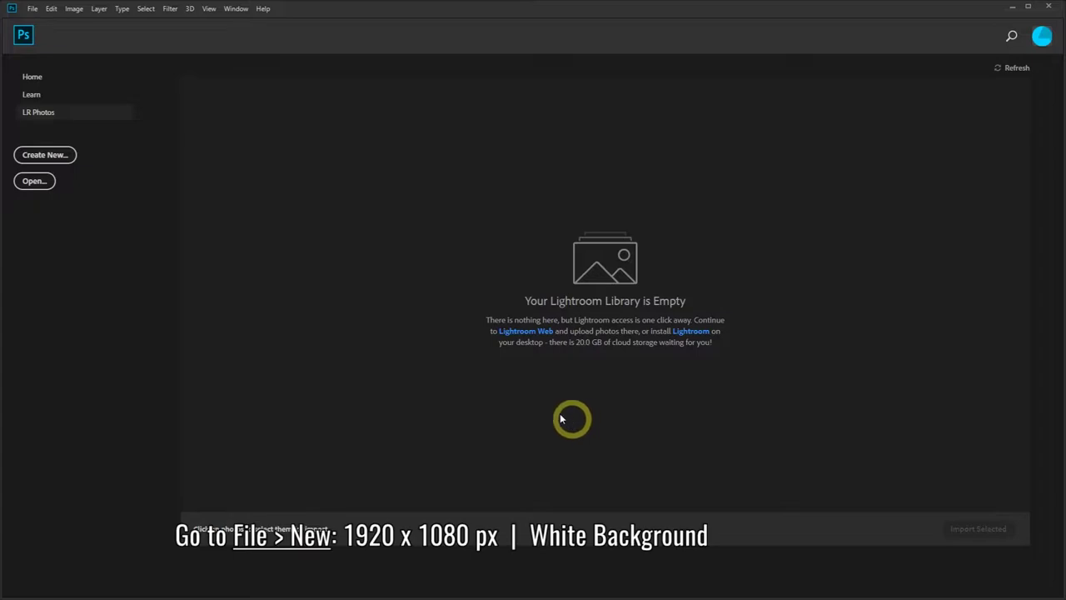
Create a new 1920 × 1080 px document with a white background
left_click(35, 10)
left_click(52, 22)
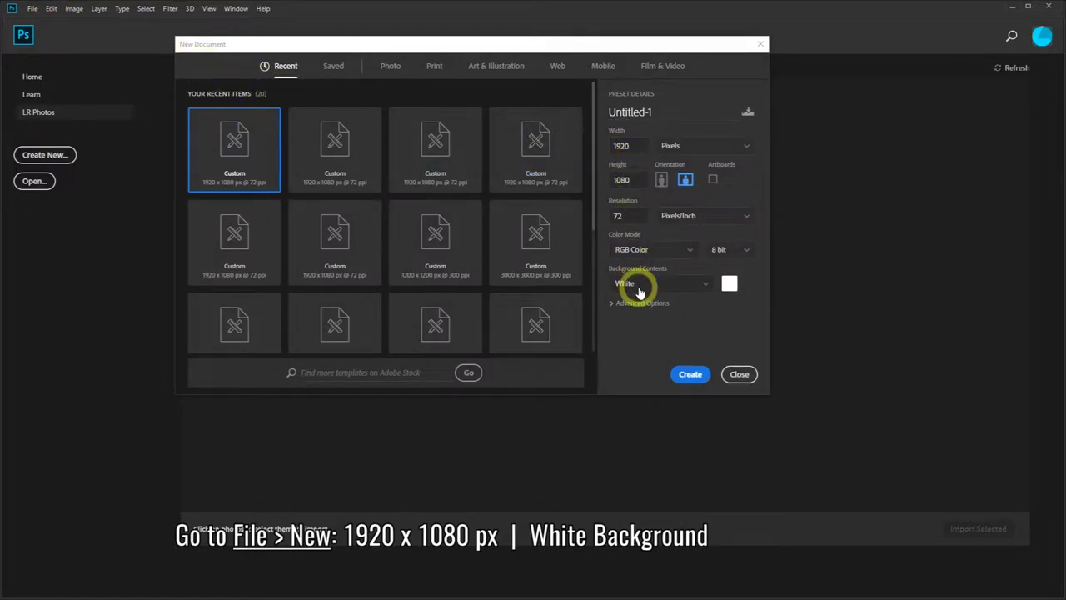
left_click(691, 375)
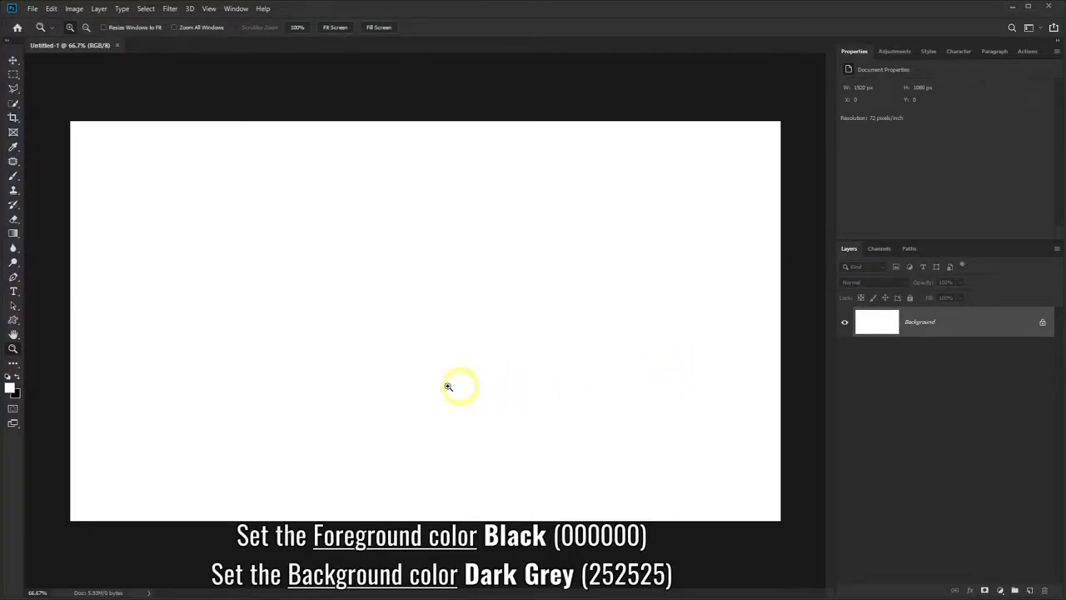
Set the foreground colour to black (000000) and the background colour to dark grey 252525
left_click(11, 388)
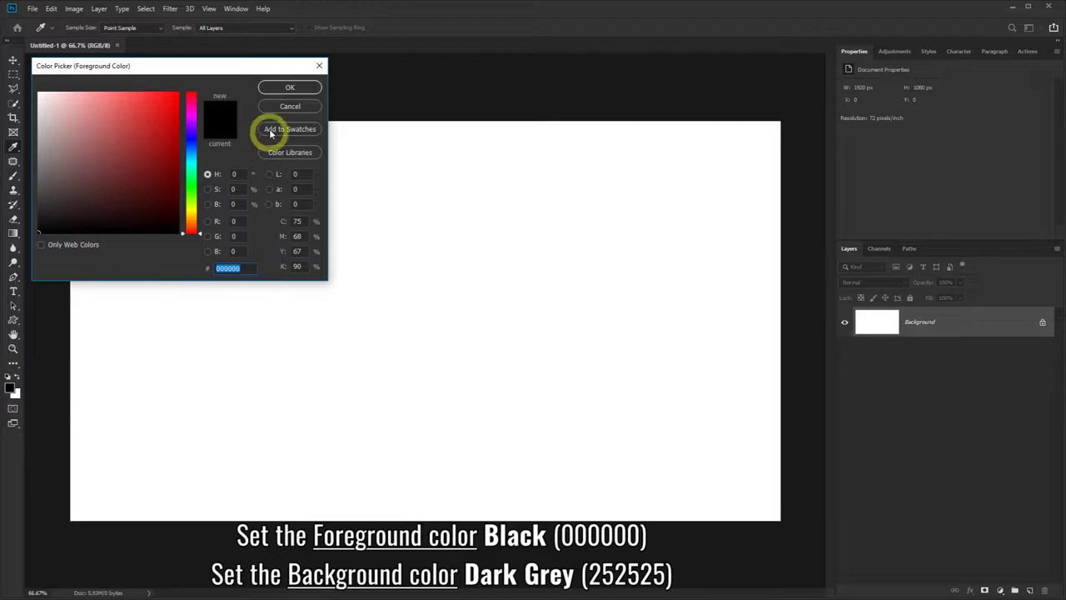
left_click(276, 92)
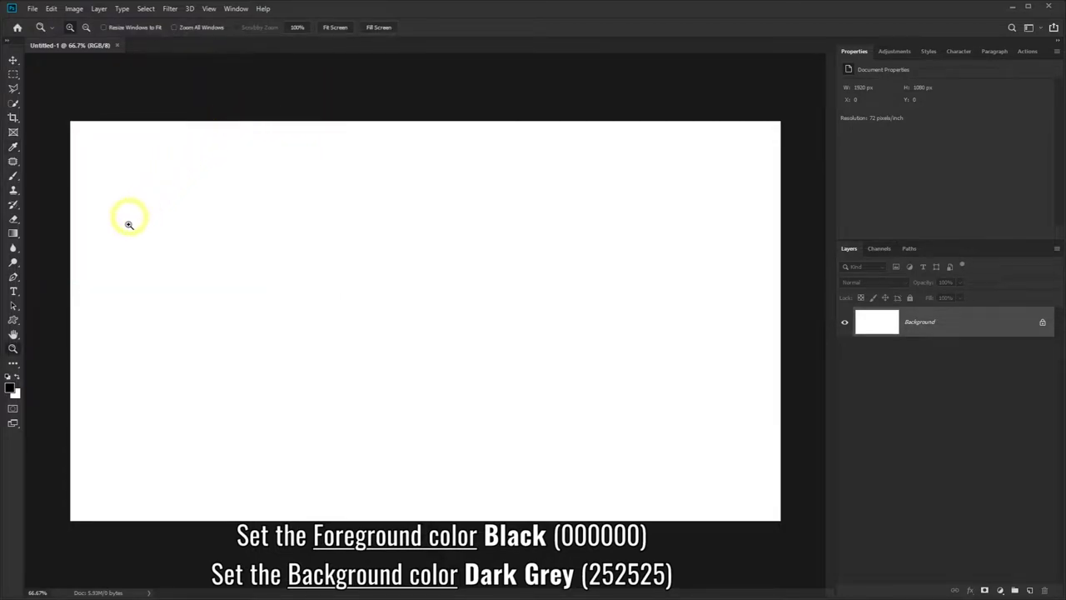
left_click(15, 393)
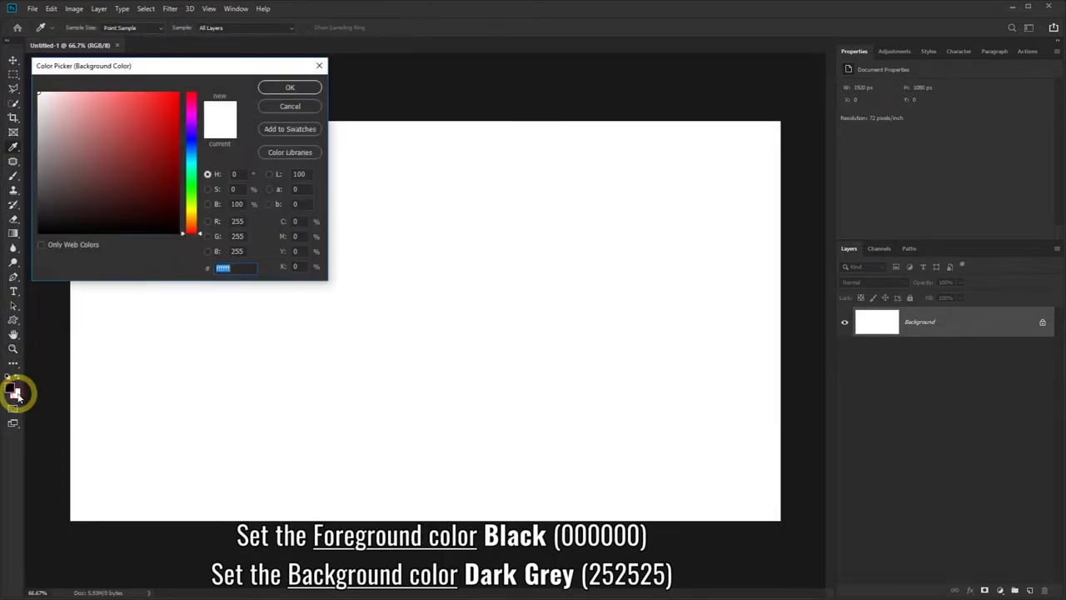
left_click(227, 237)
type("252525")
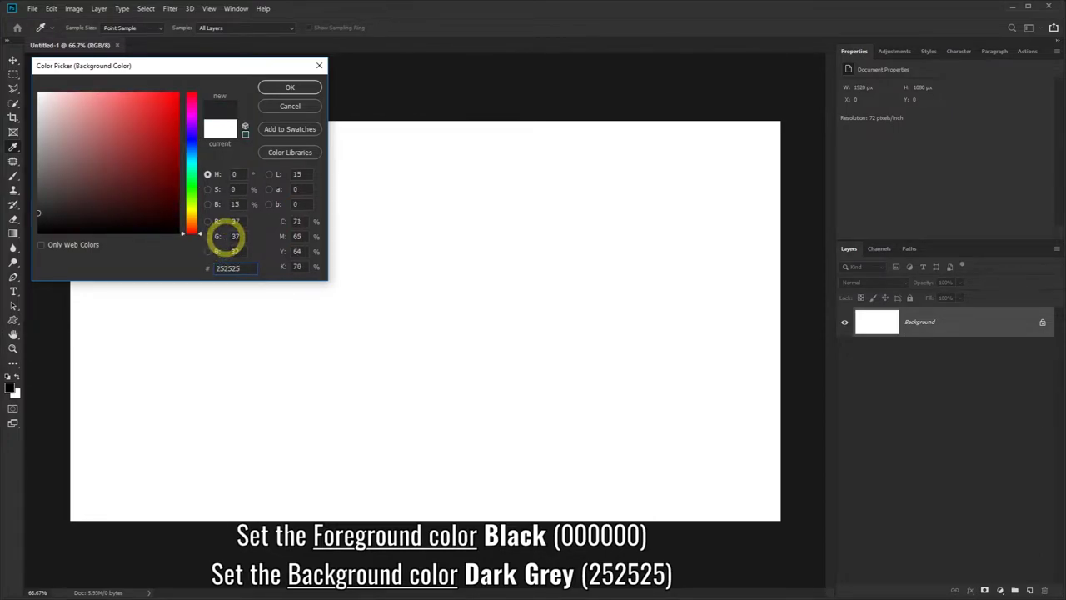
left_click(287, 88)
key("z")
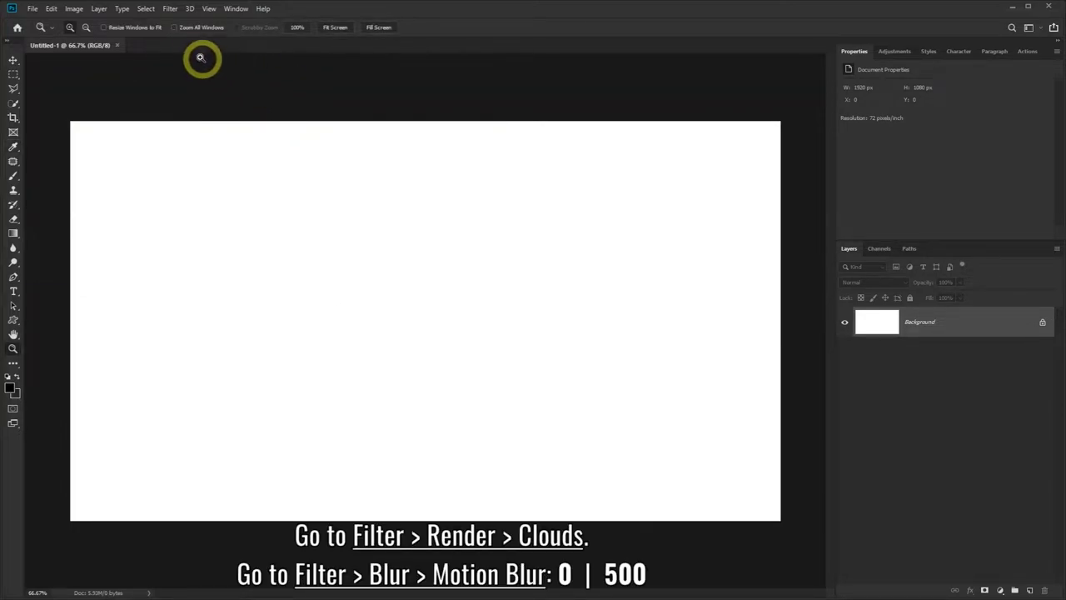
Render Clouds on the canvas, then apply a Motion Blur at angle 0 and distance 500
left_click(169, 10)
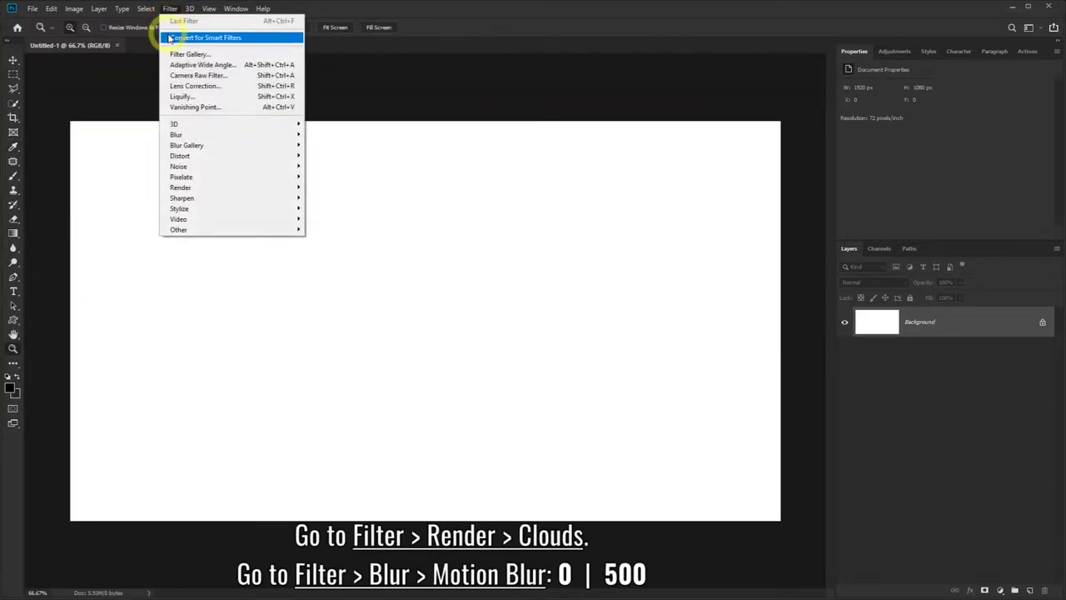
mouse_move(229, 187)
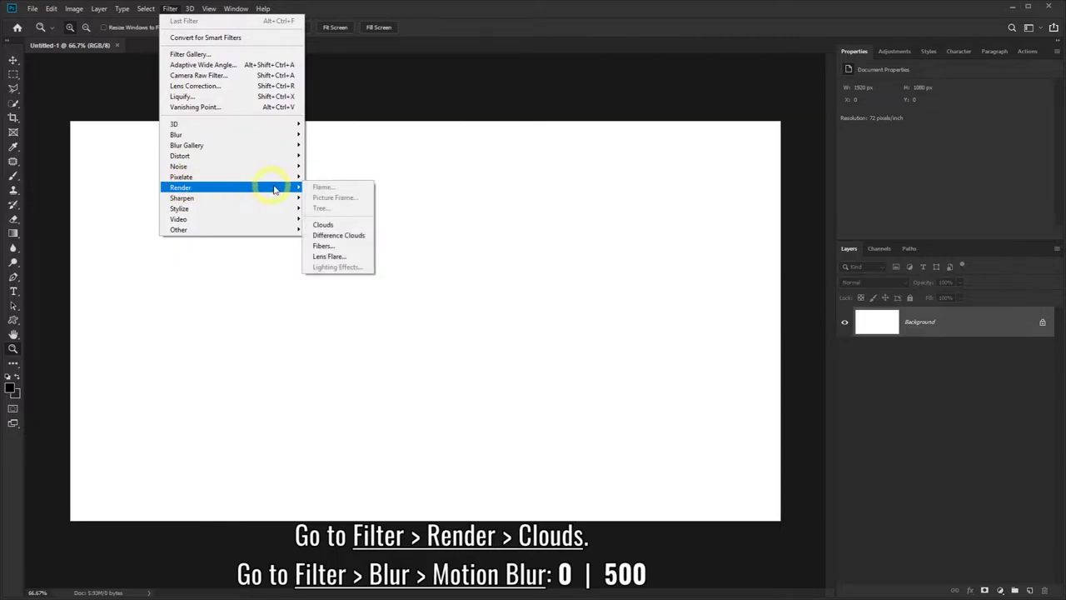
left_click(344, 225)
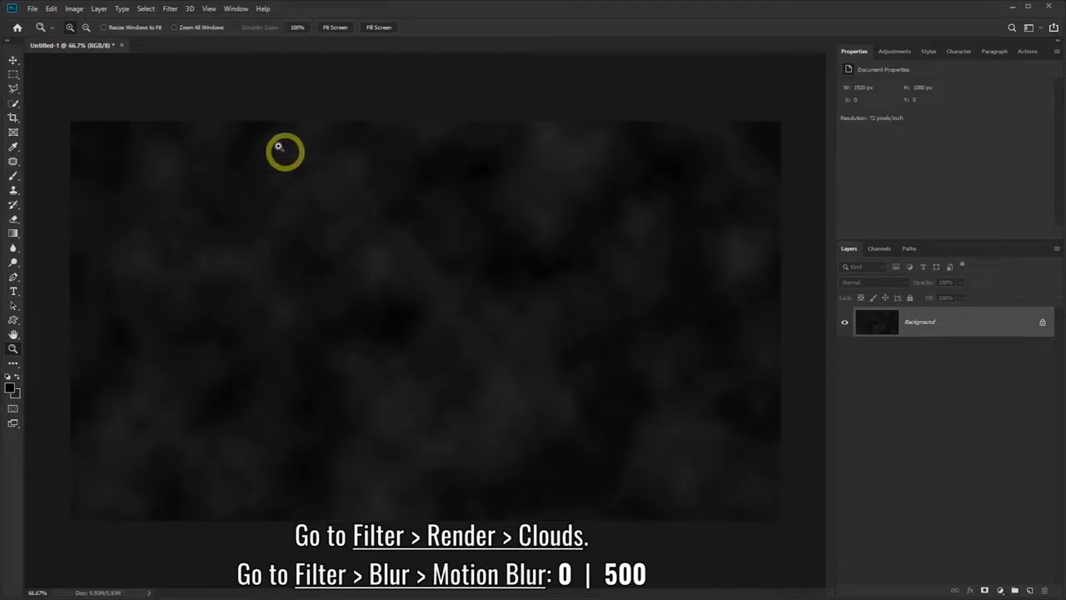
left_click(172, 10)
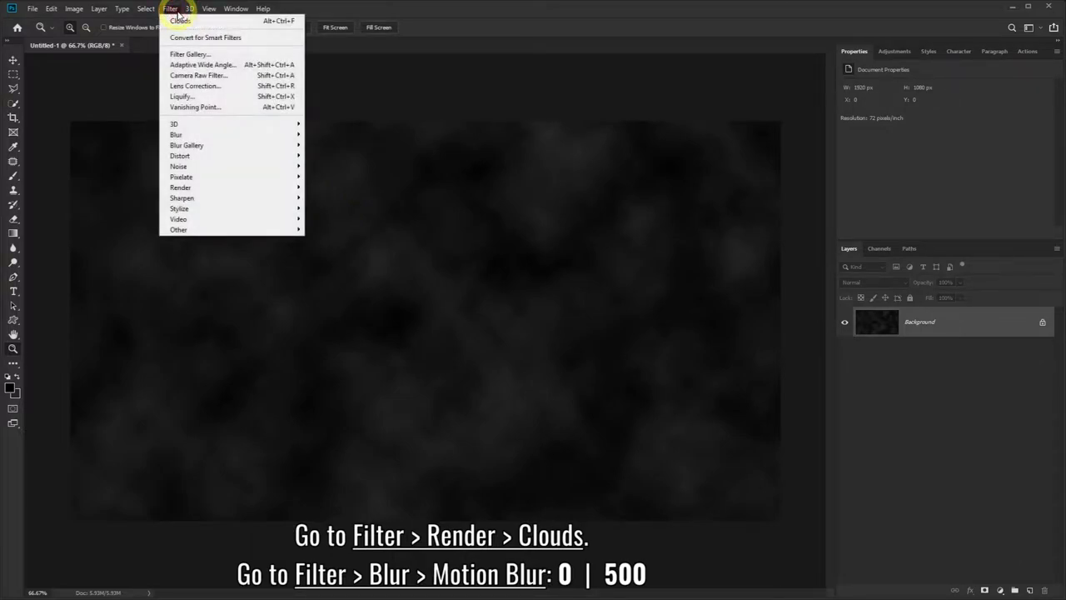
mouse_move(217, 134)
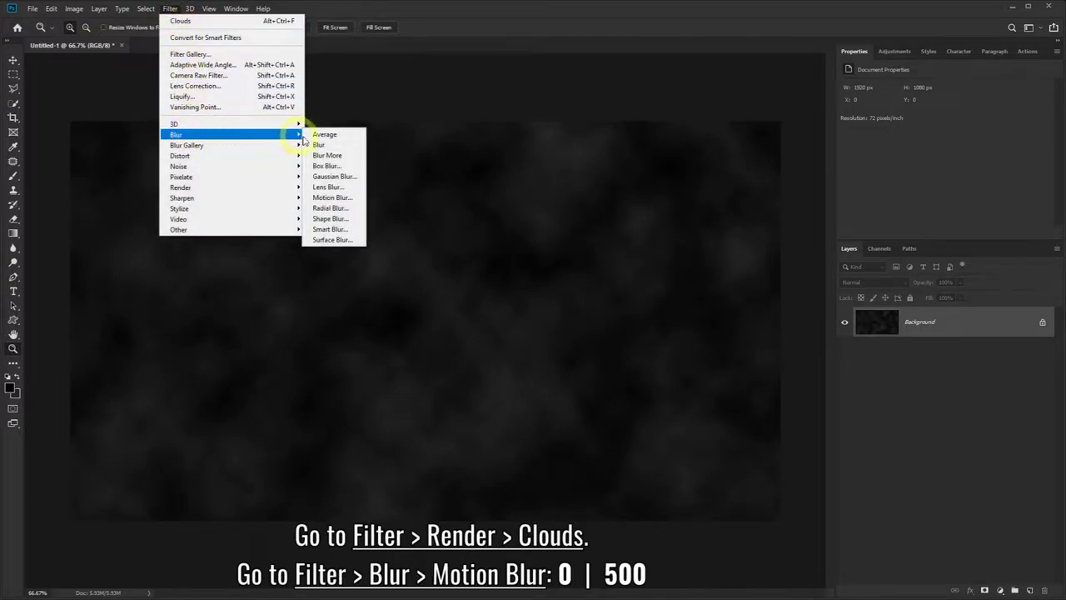
left_click(334, 197)
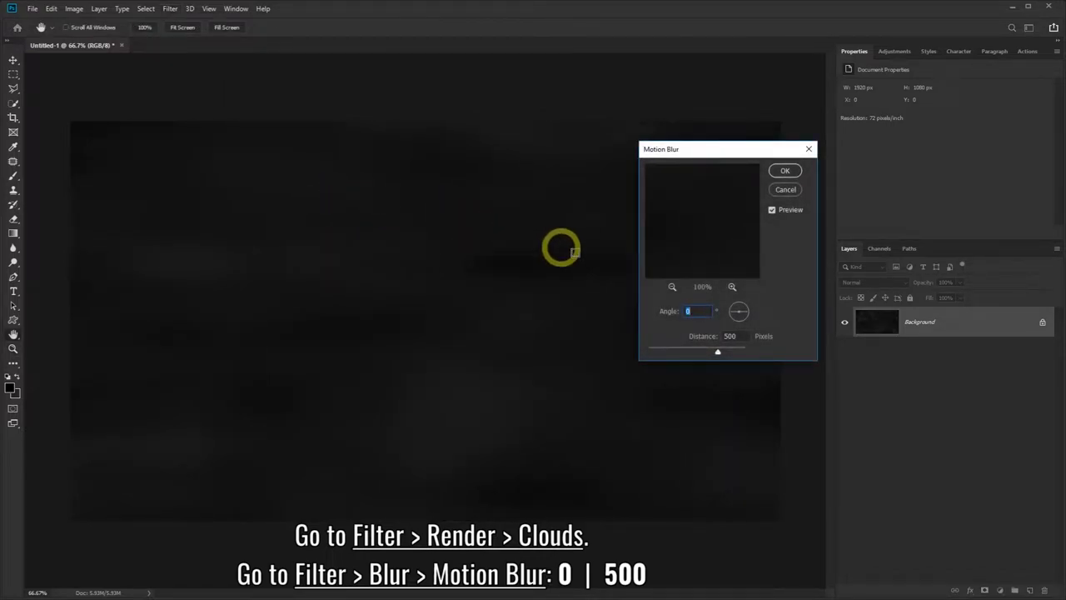
left_click(698, 311)
type("0")
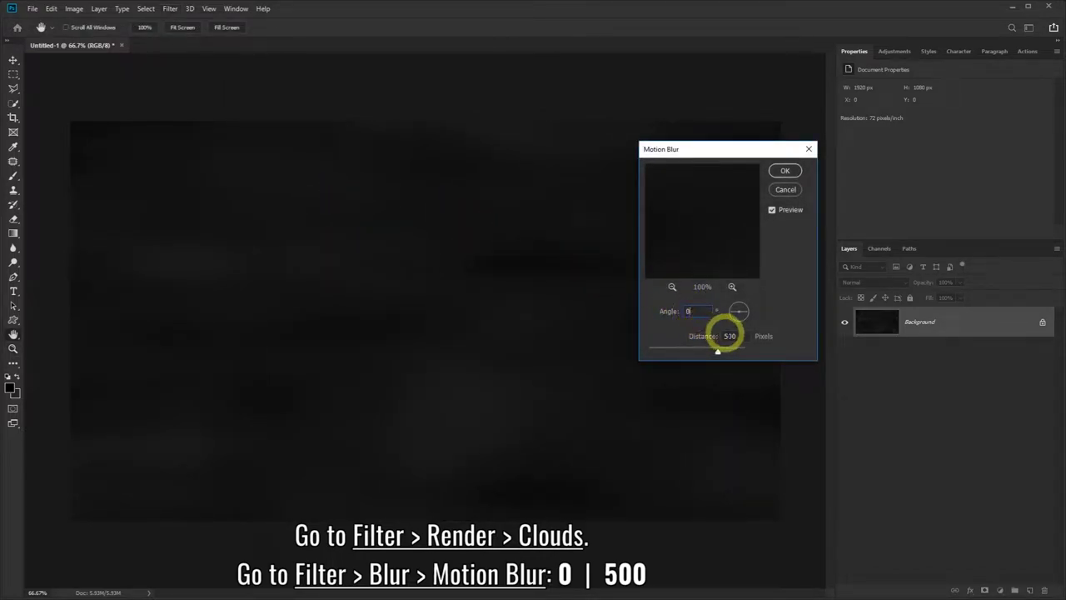
left_click(780, 172)
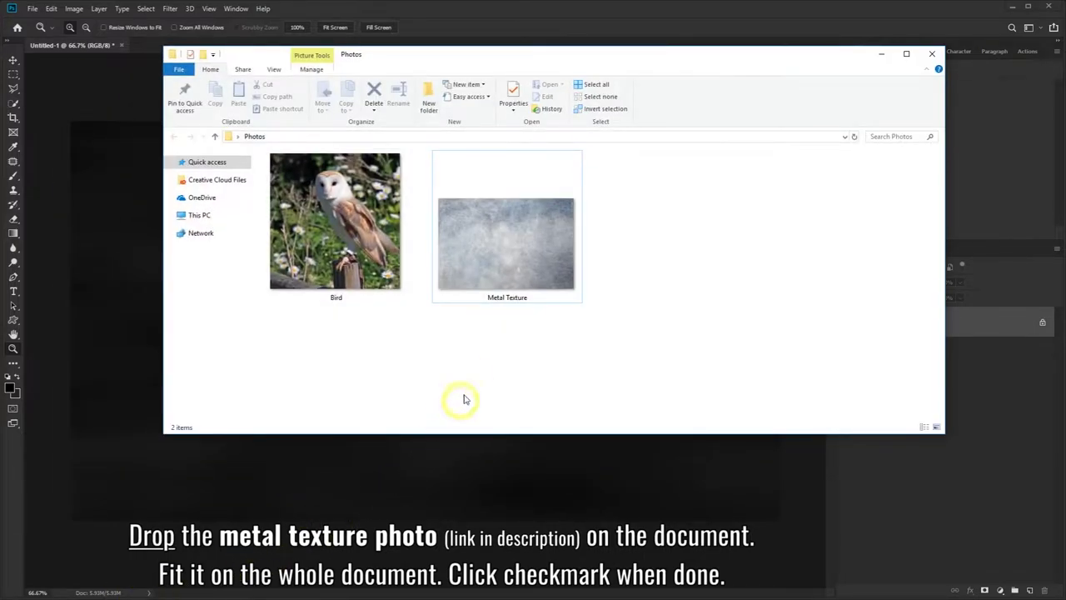
Place the metal texture photo and stretch it to cover the entire canvas
left_click_drag(500, 254, 437, 473)
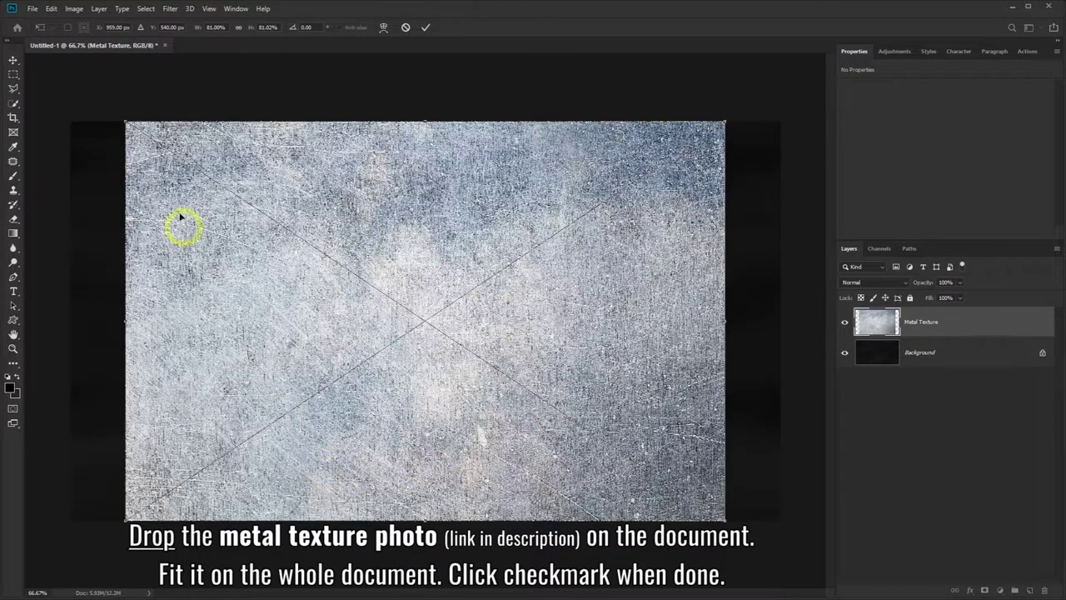
left_click_drag(126, 122, 60, 105)
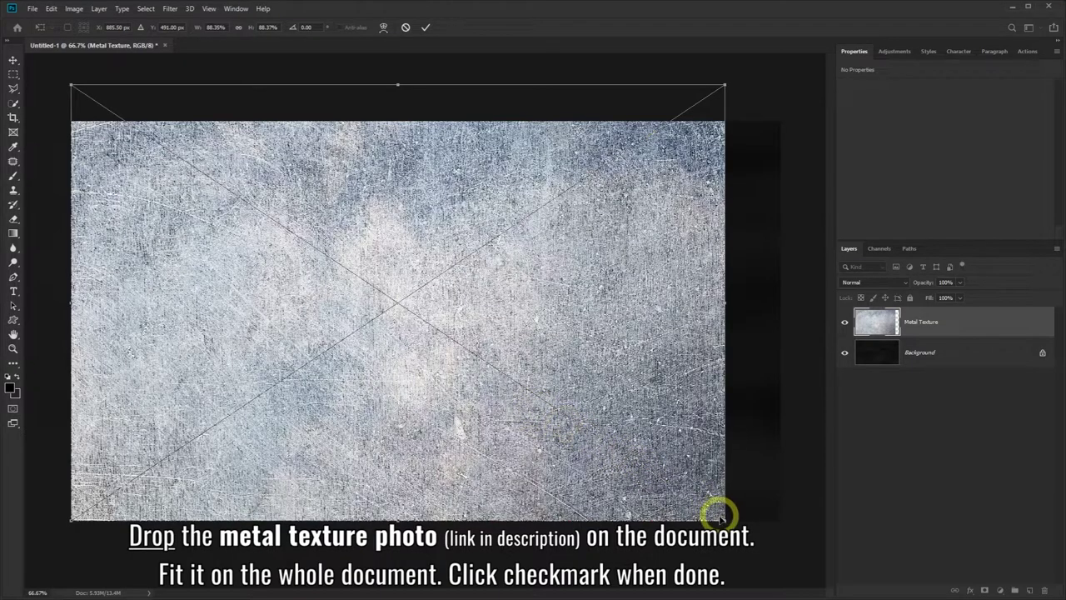
left_click_drag(718, 515, 776, 564)
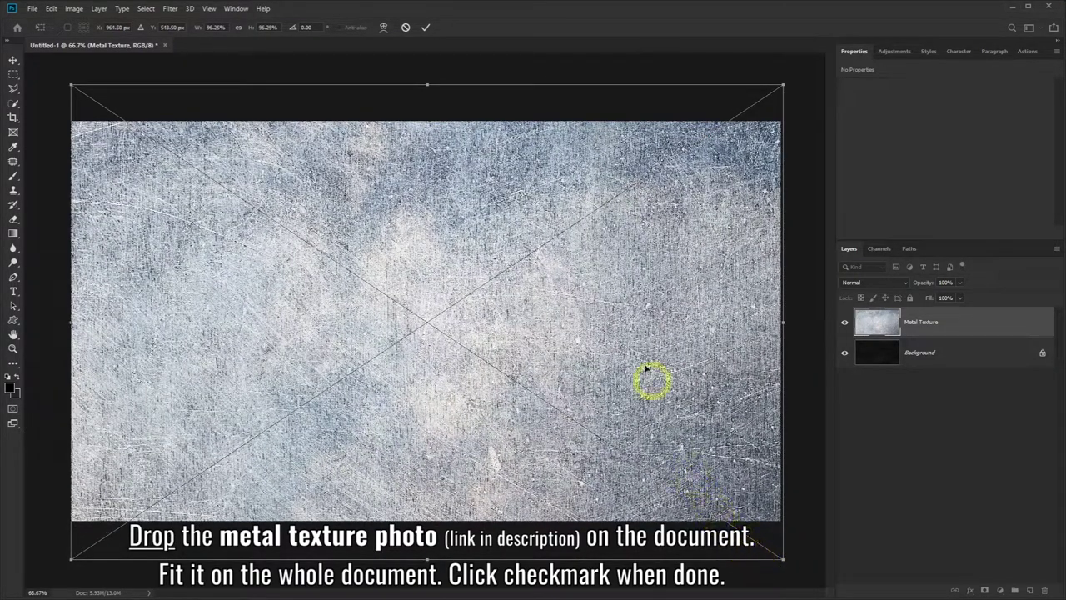
left_click(425, 29)
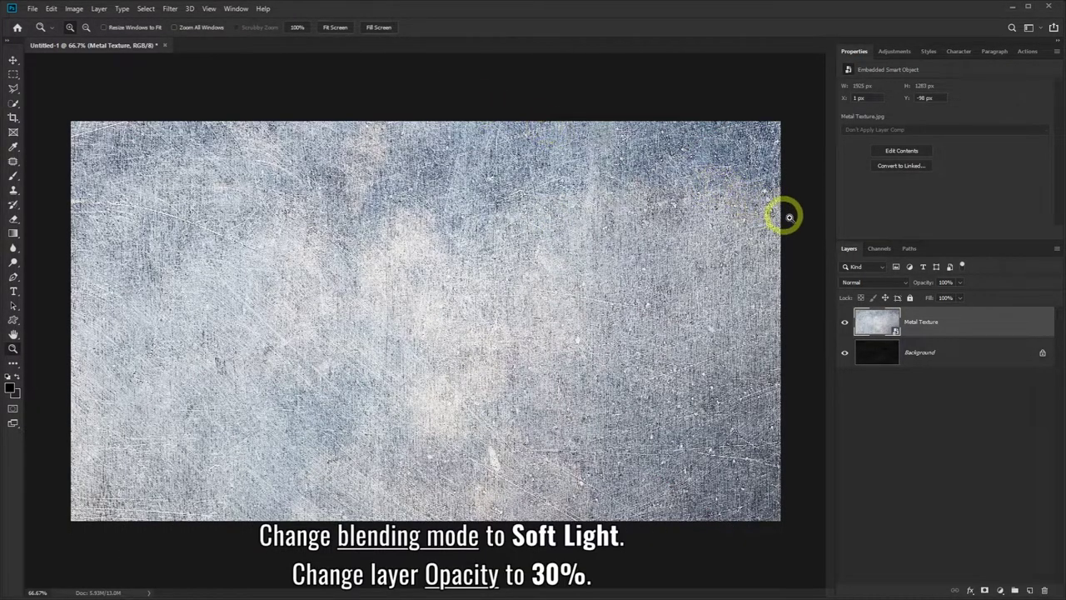
Give the Metal Texture layer Soft Light blend mode at 30% opacity
left_click(904, 283)
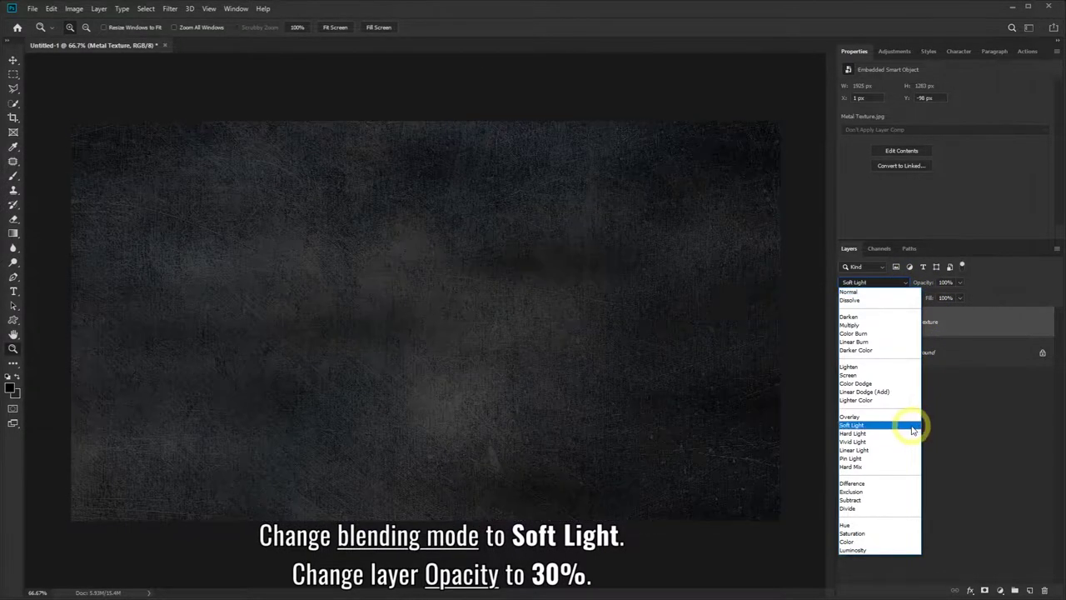
left_click(899, 429)
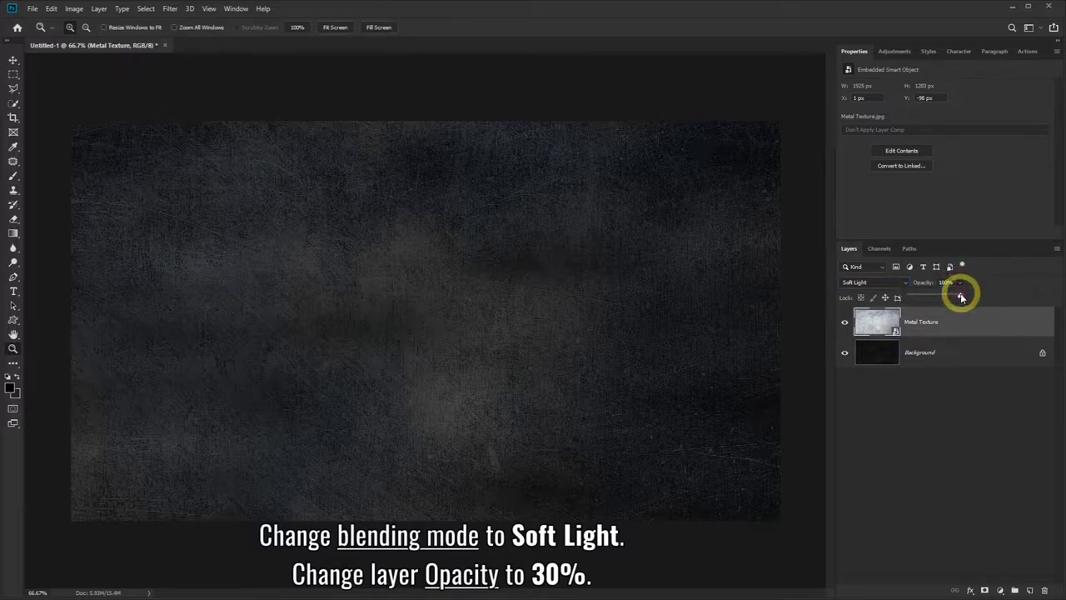
left_click_drag(961, 298, 932, 298)
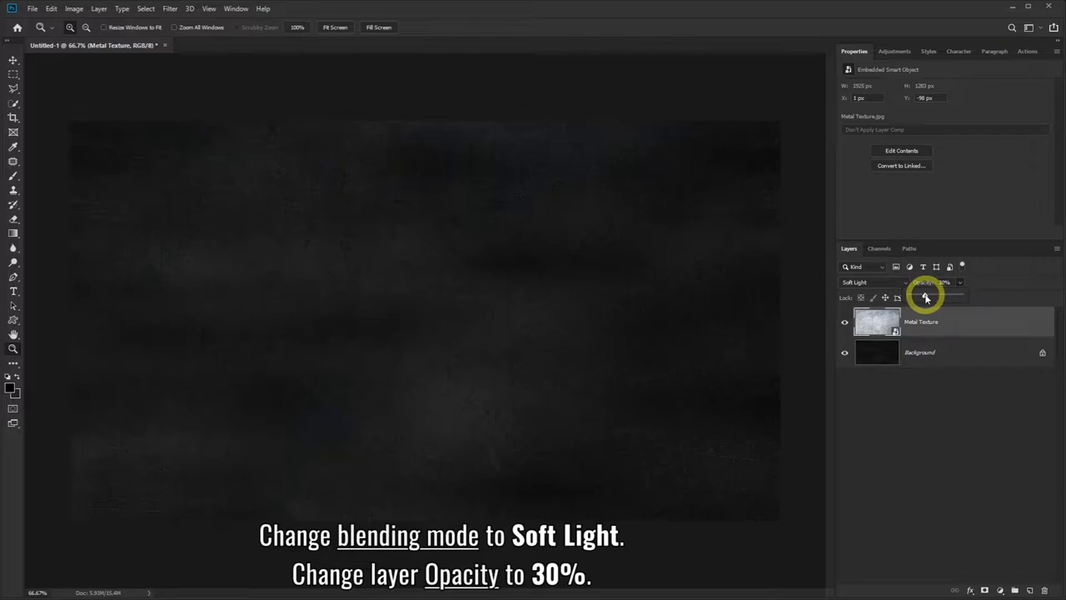
left_click(923, 395)
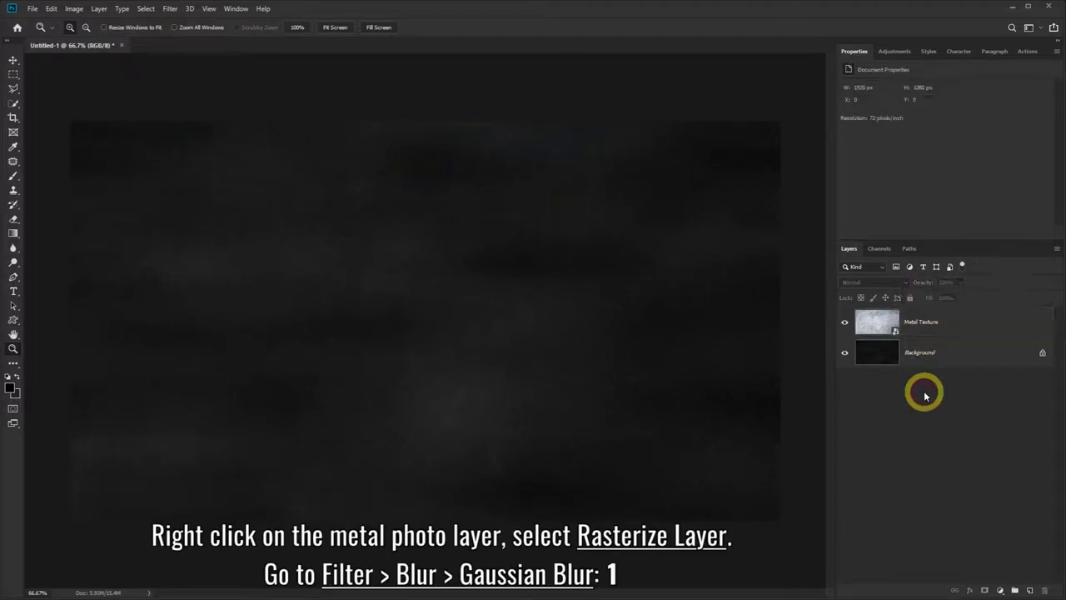
Rasterize the Metal Texture layer, apply a 1-pixel Gaussian Blur, and desaturate it
right_click(953, 322)
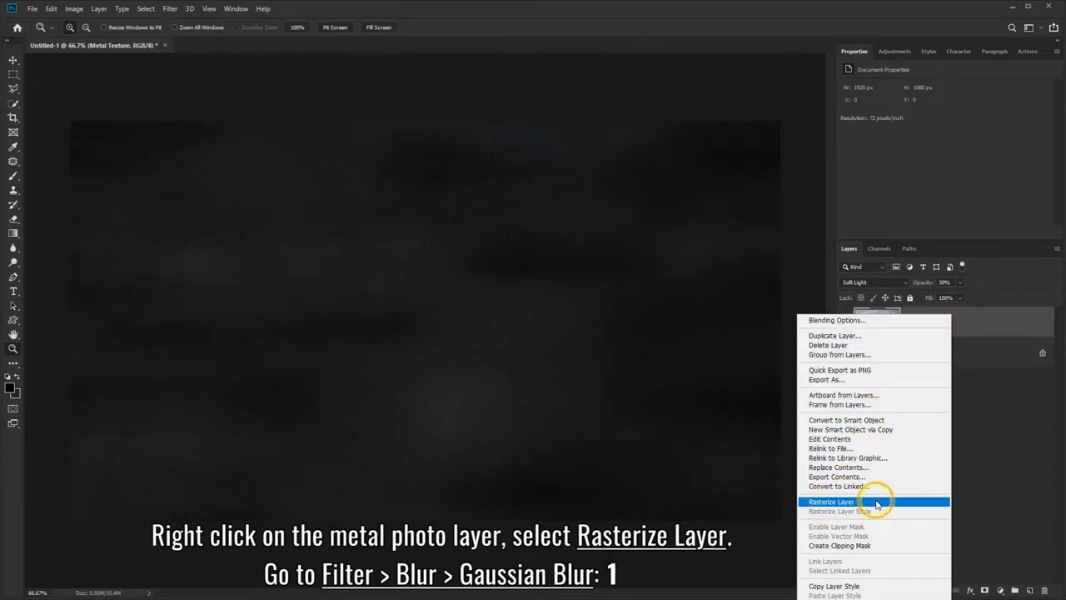
left_click(877, 503)
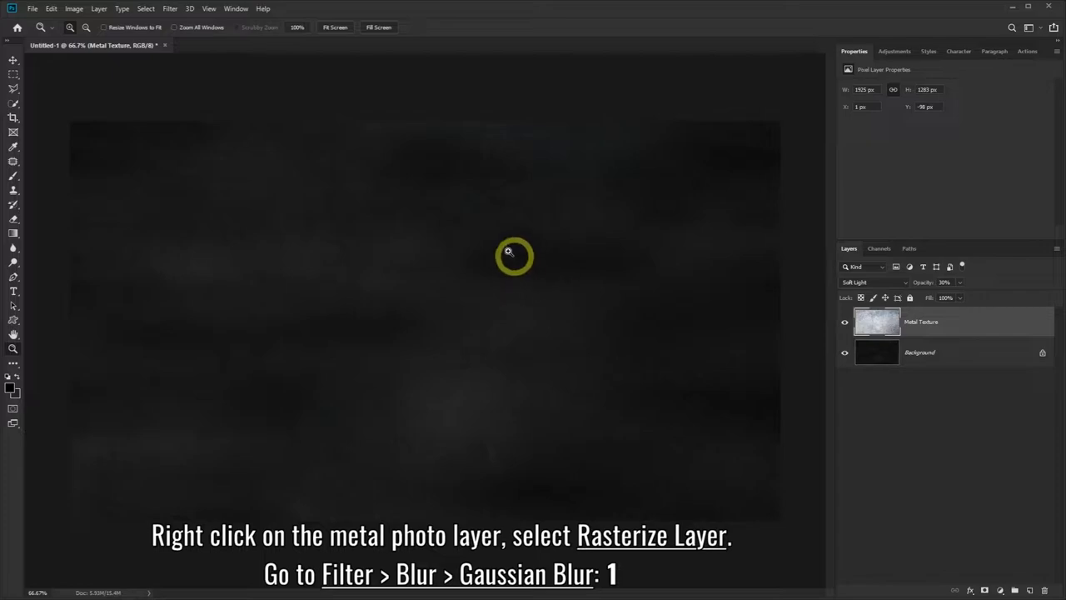
left_click(170, 10)
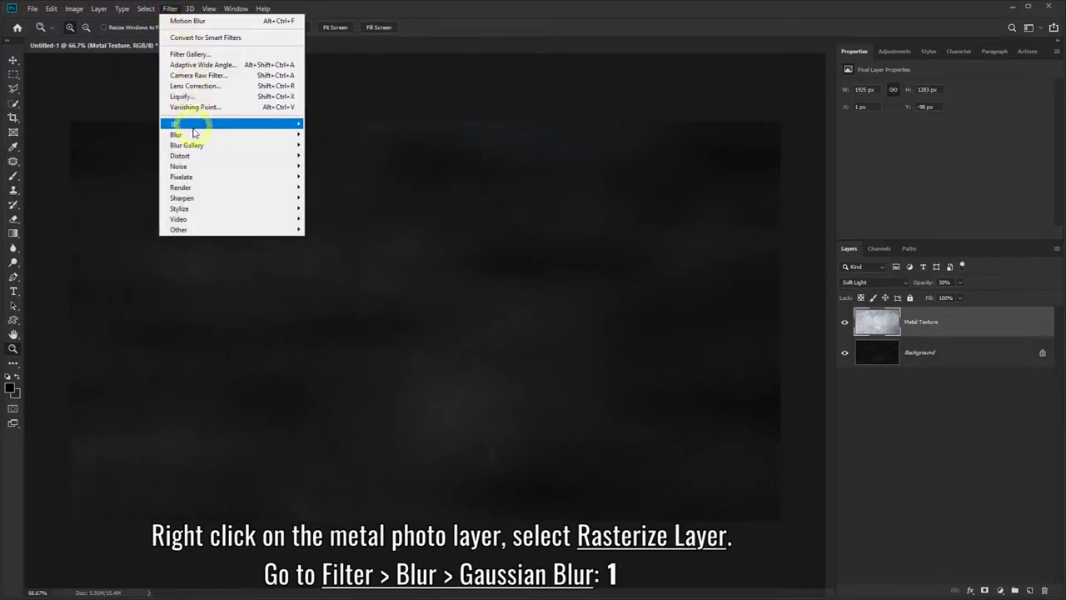
mouse_move(230, 134)
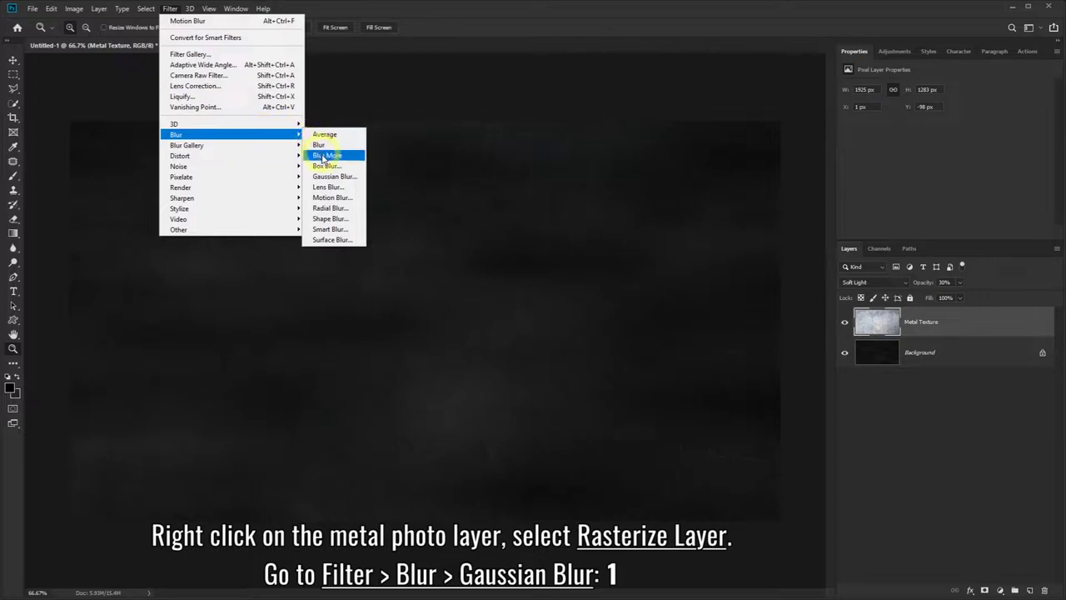
left_click(344, 180)
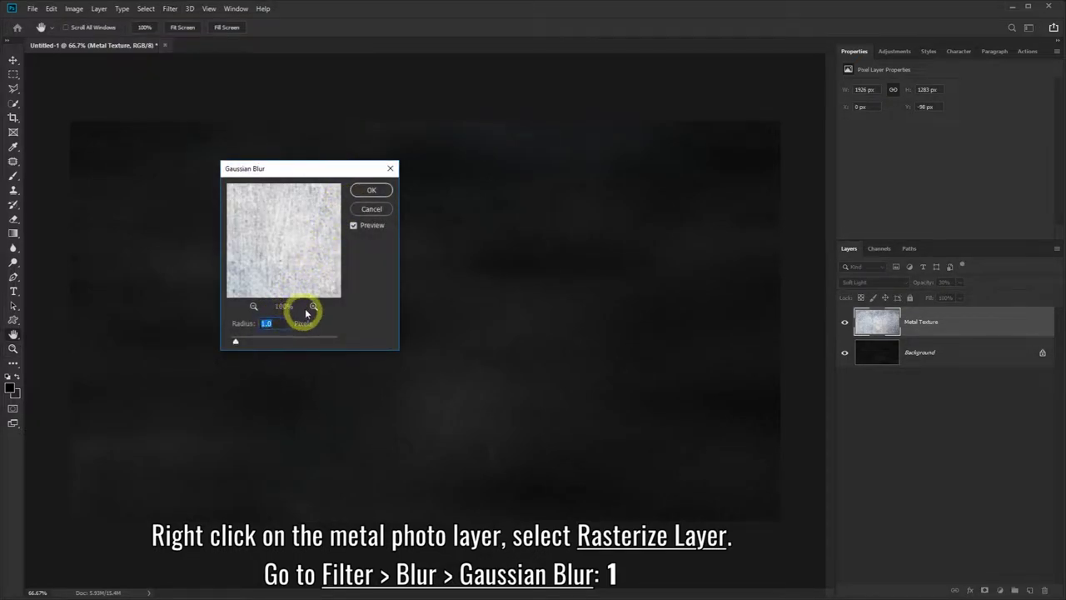
left_click(363, 192)
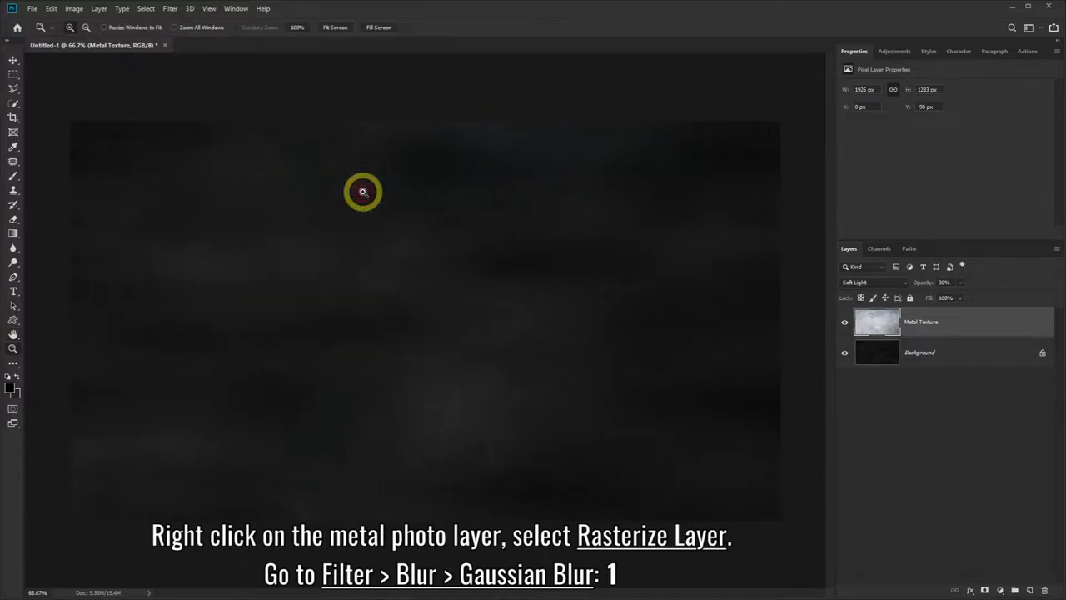
left_click(75, 9)
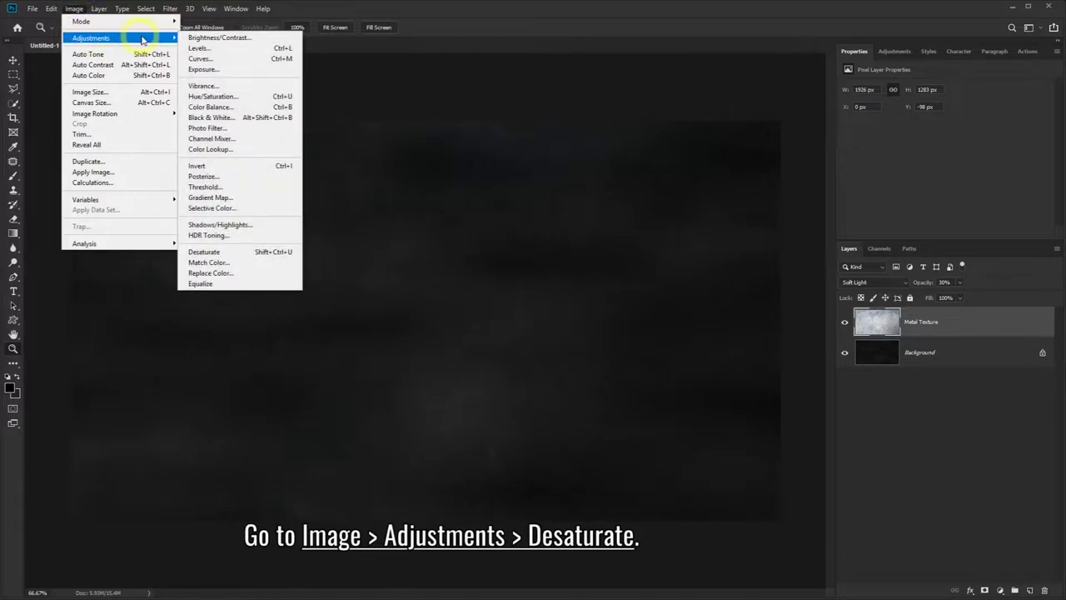
mouse_move(92, 37)
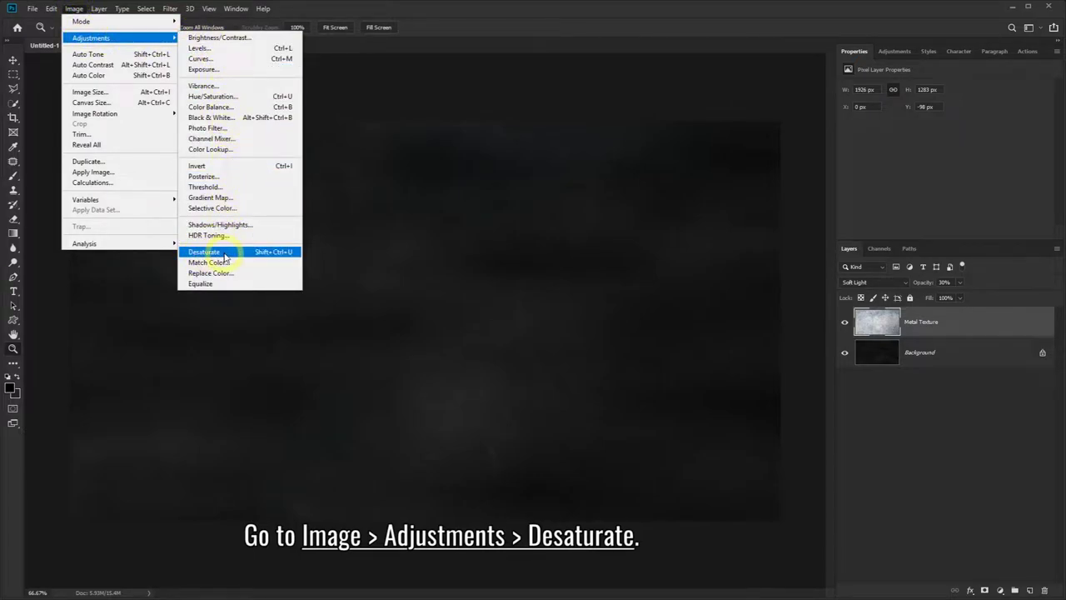
left_click(224, 254)
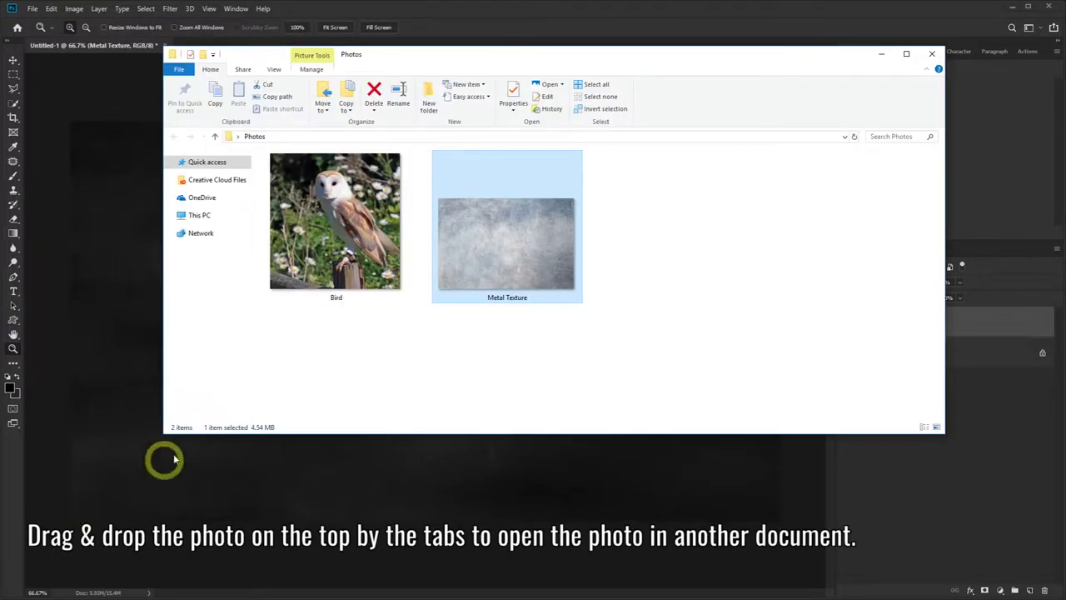
Drag the Bird photo from the Photos folder into Photoshop to open Bird.jpg
left_click_drag(417, 55, 429, 99)
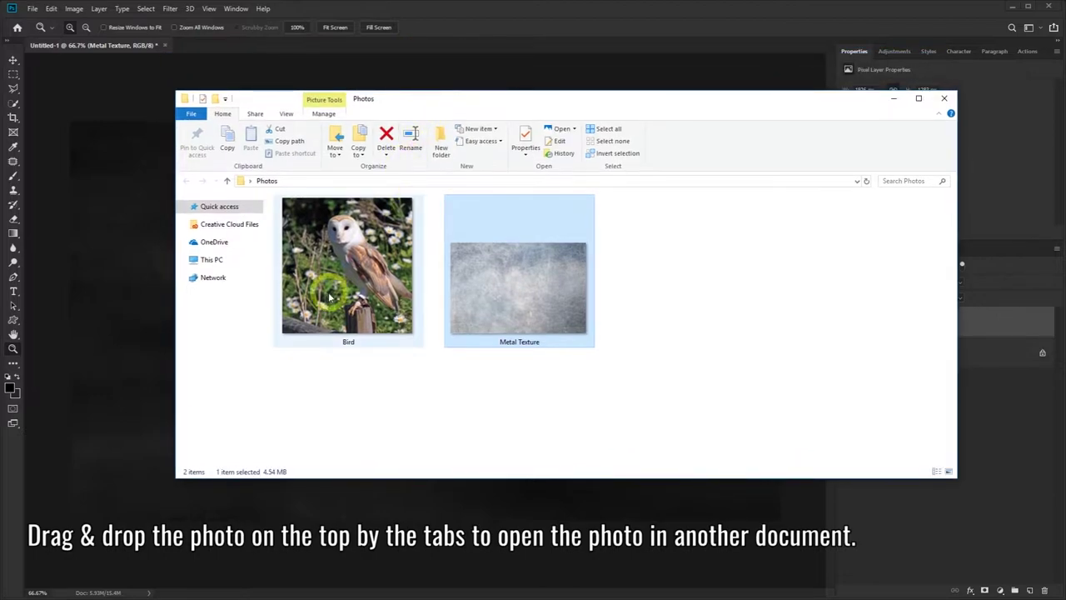
mouse_move(330, 298)
left_mouse_down()
mouse_move(327, 227)
mouse_move(213, 52)
left_mouse_up()
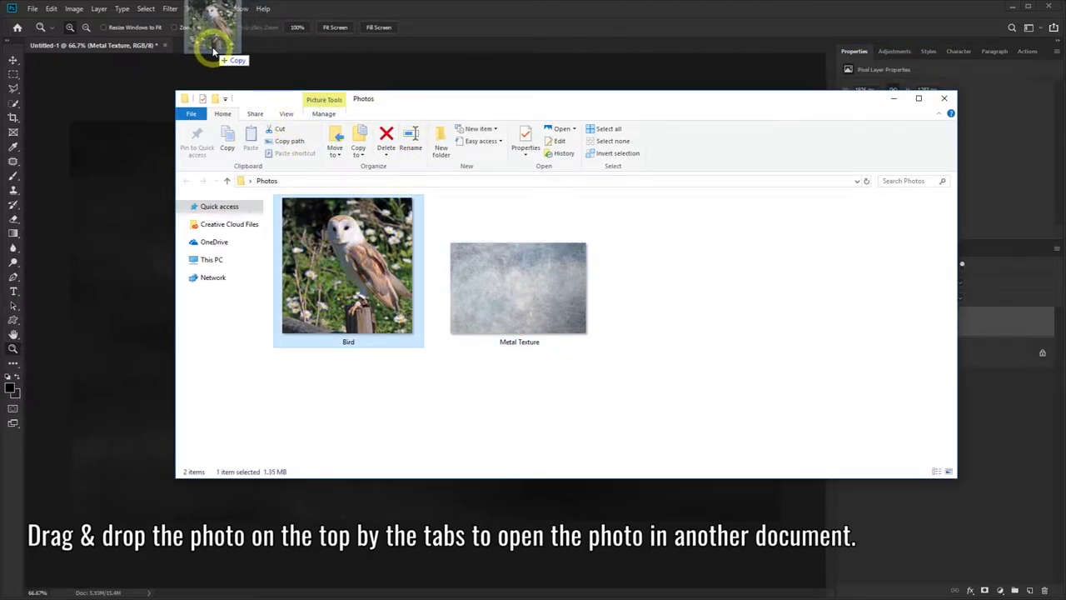
left_click_drag(213, 52, 259, 47)
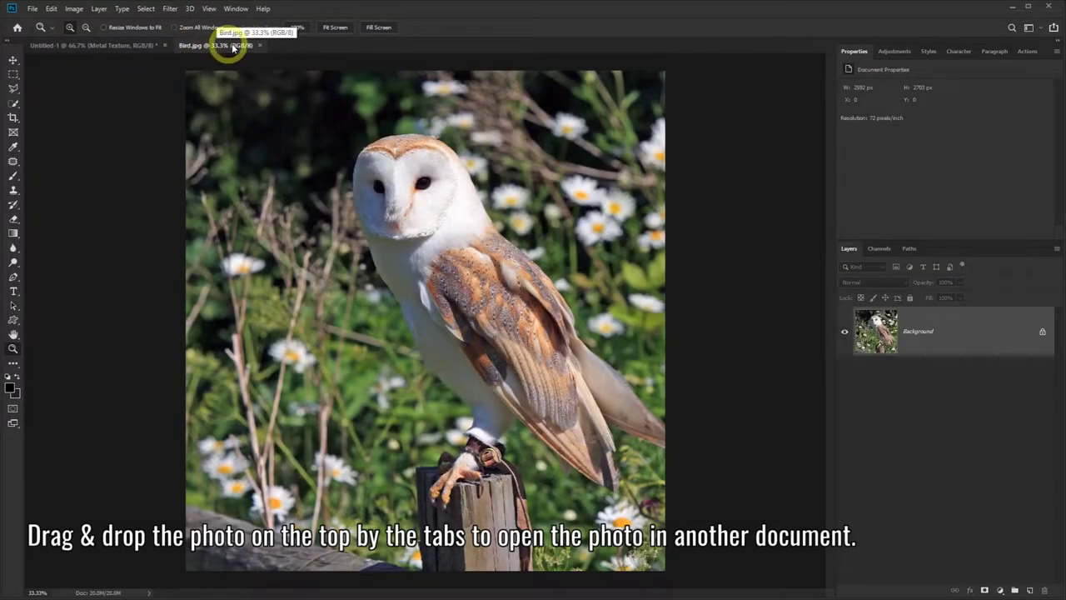
Zoom out and brush a Quick Selection over the owl's head, wing and body
right_click(378, 215)
left_click(406, 275)
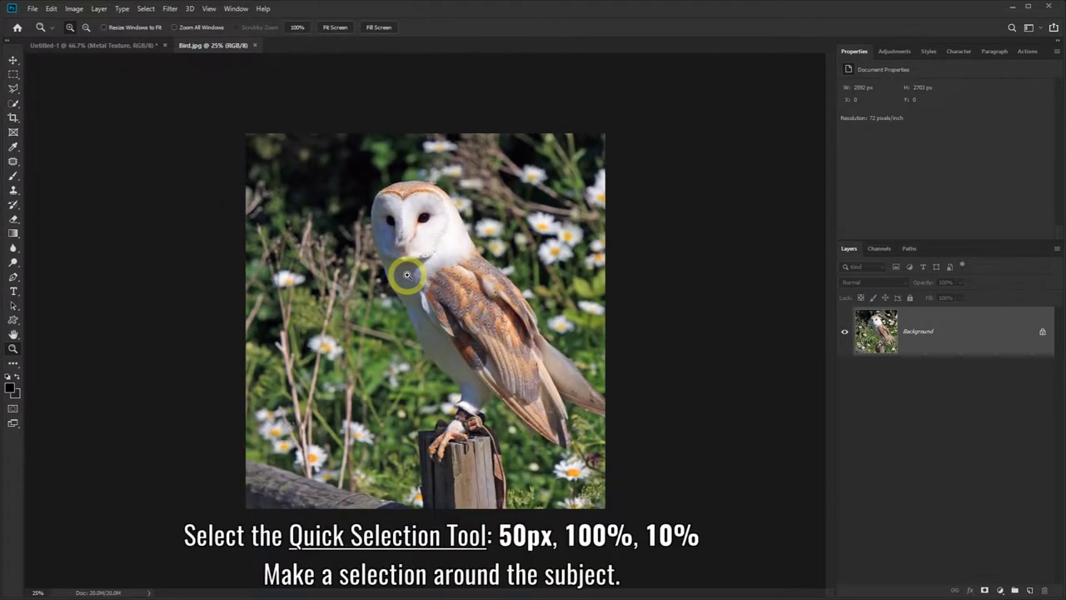
left_click(14, 104)
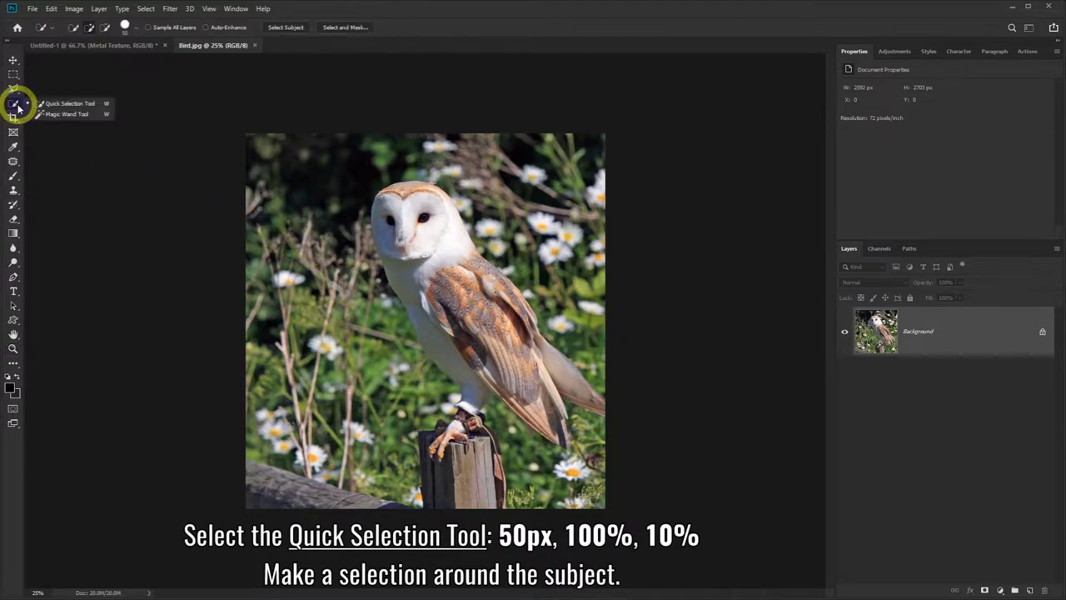
left_click(55, 104)
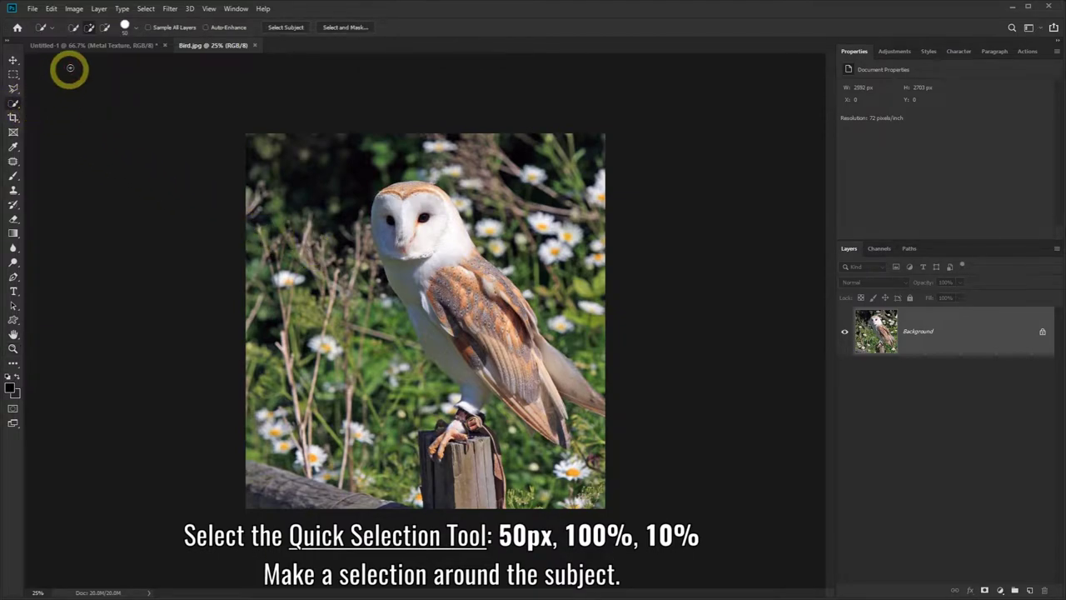
left_click(136, 27)
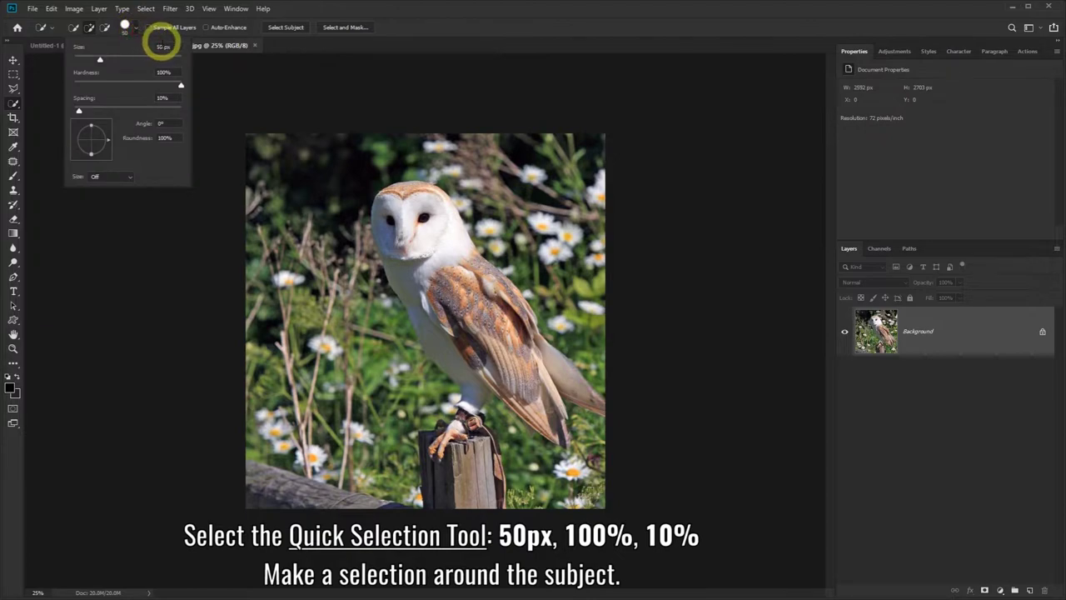
left_click(292, 17)
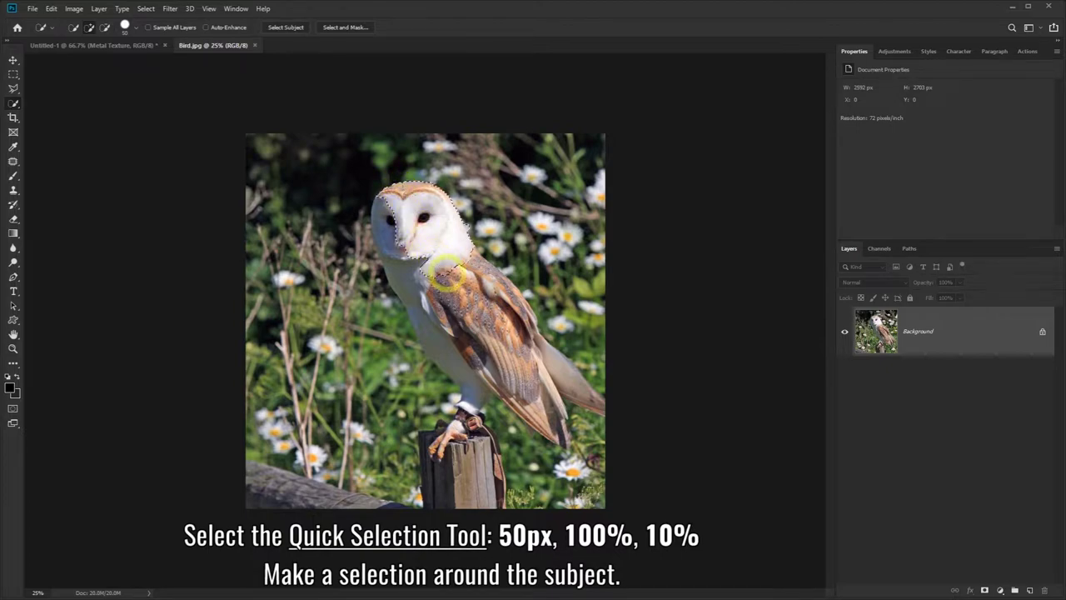
mouse_move(446, 275)
left_mouse_down()
mouse_move(548, 405)
mouse_move(556, 376)
left_mouse_up()
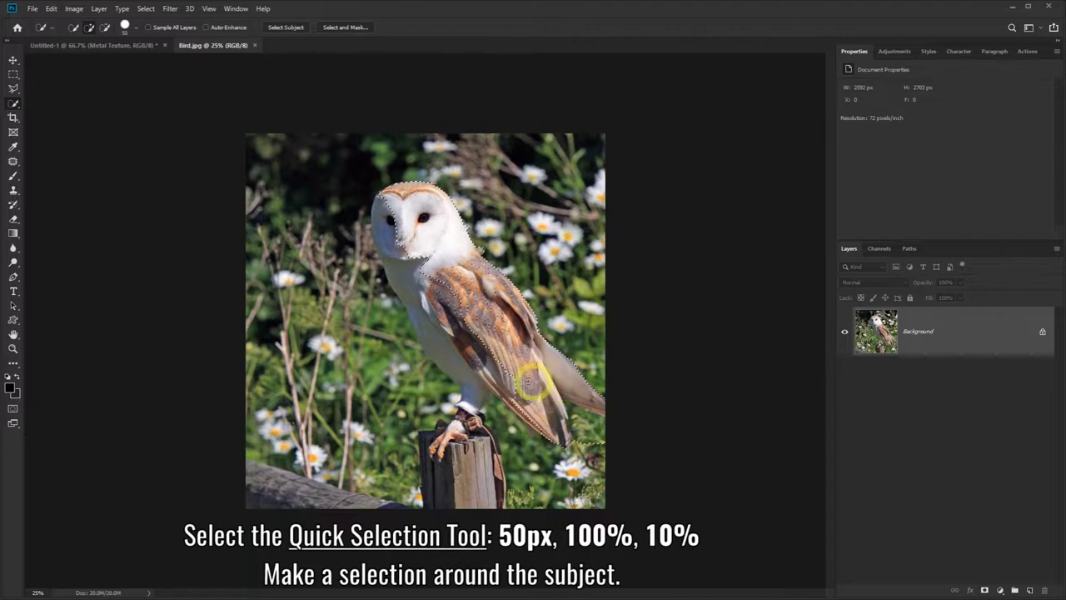
mouse_move(444, 309)
left_mouse_down()
mouse_move(405, 259)
mouse_move(464, 357)
mouse_move(457, 476)
mouse_move(447, 452)
mouse_move(433, 486)
mouse_move(435, 440)
mouse_move(480, 460)
left_mouse_up()
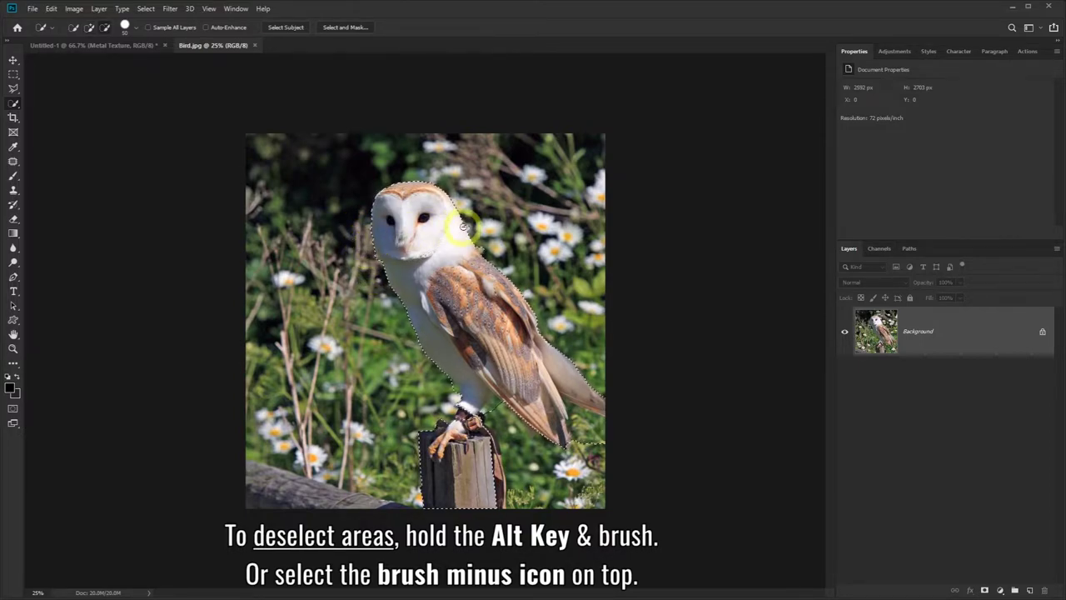
Subtract stray areas along the owl's body, left edge and tail from the selection
left_click(106, 29)
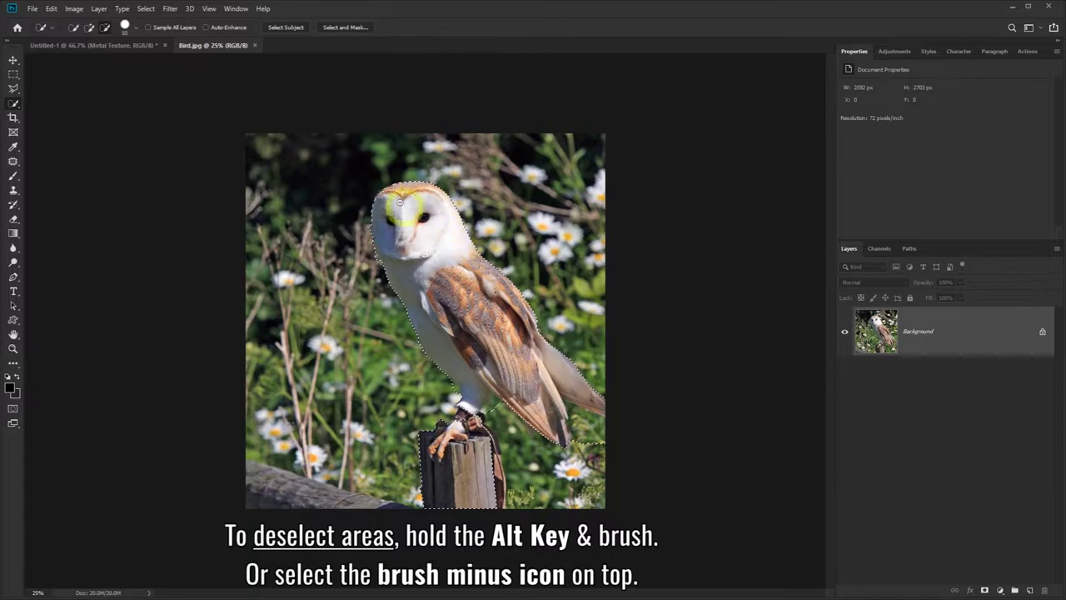
left_click(89, 28)
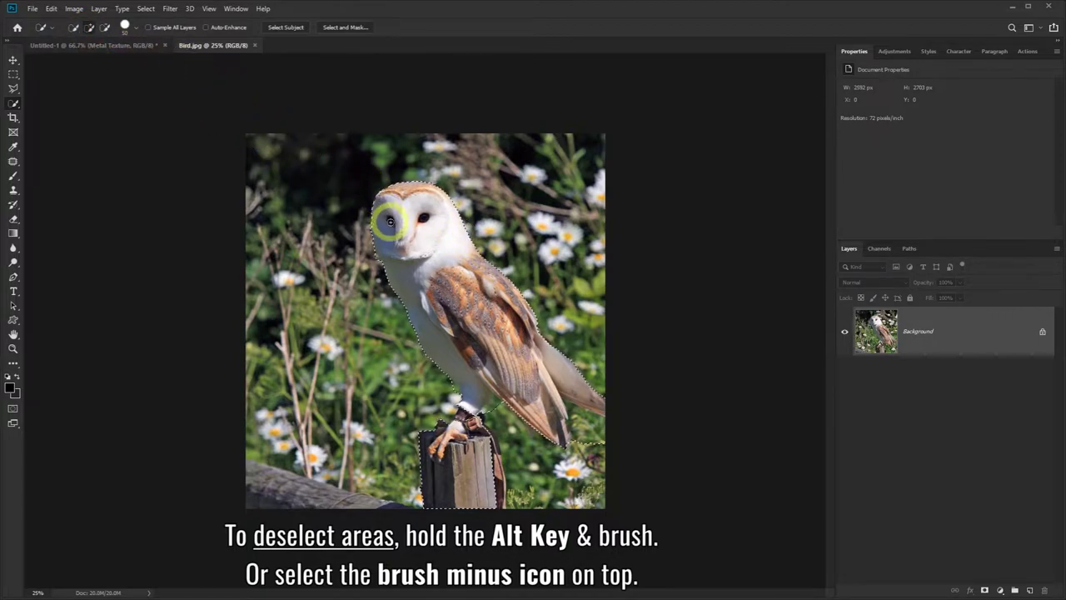
mouse_move(471, 308)
left_mouse_down()
mouse_move(513, 346)
mouse_move(486, 340)
left_mouse_up()
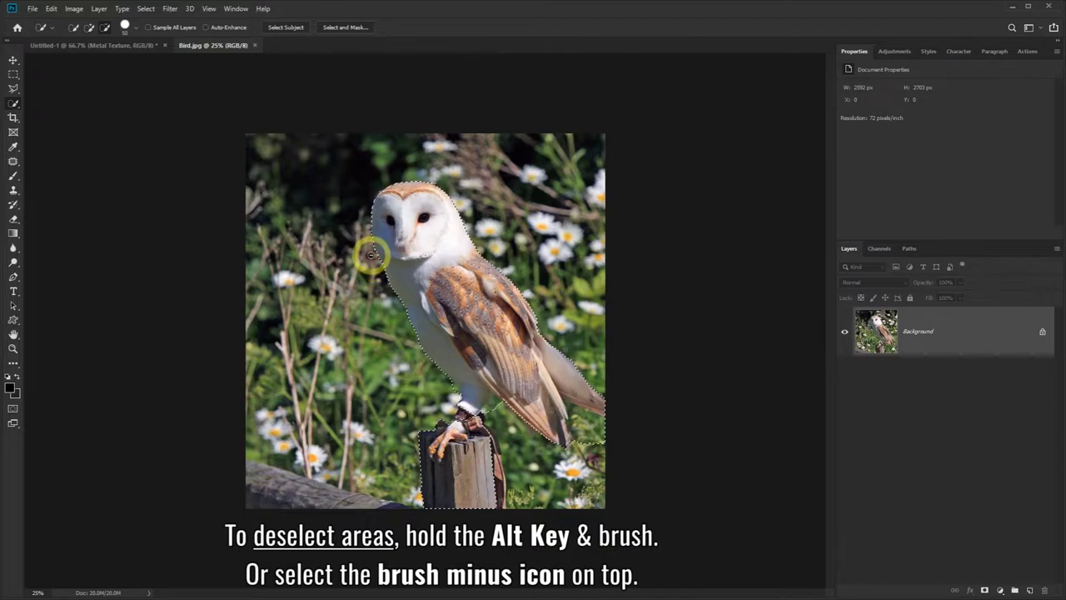
left_click_drag(370, 254, 372, 287)
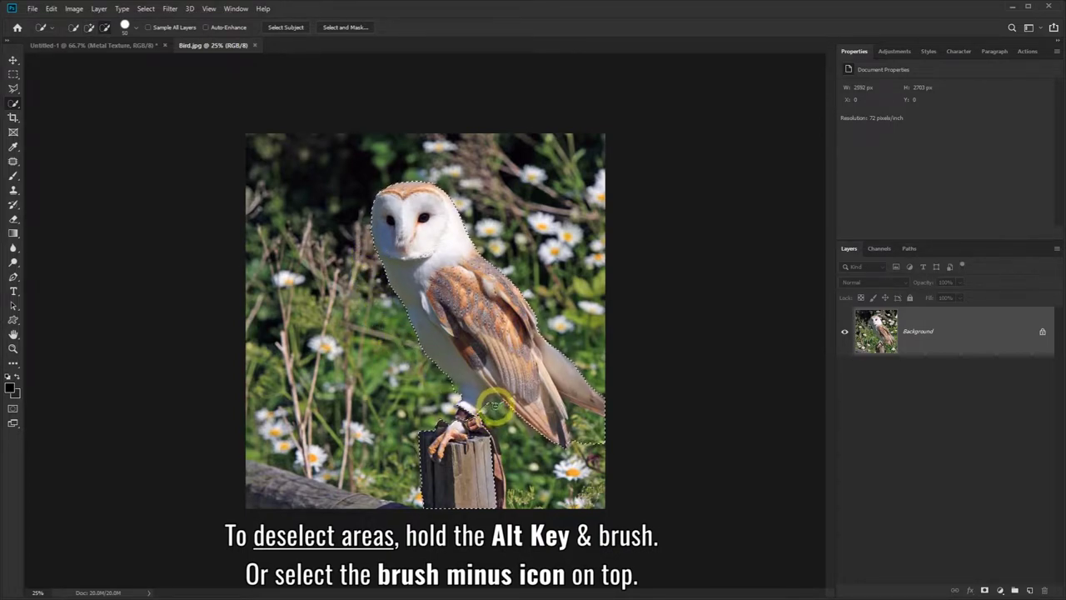
left_click_drag(494, 400, 561, 434)
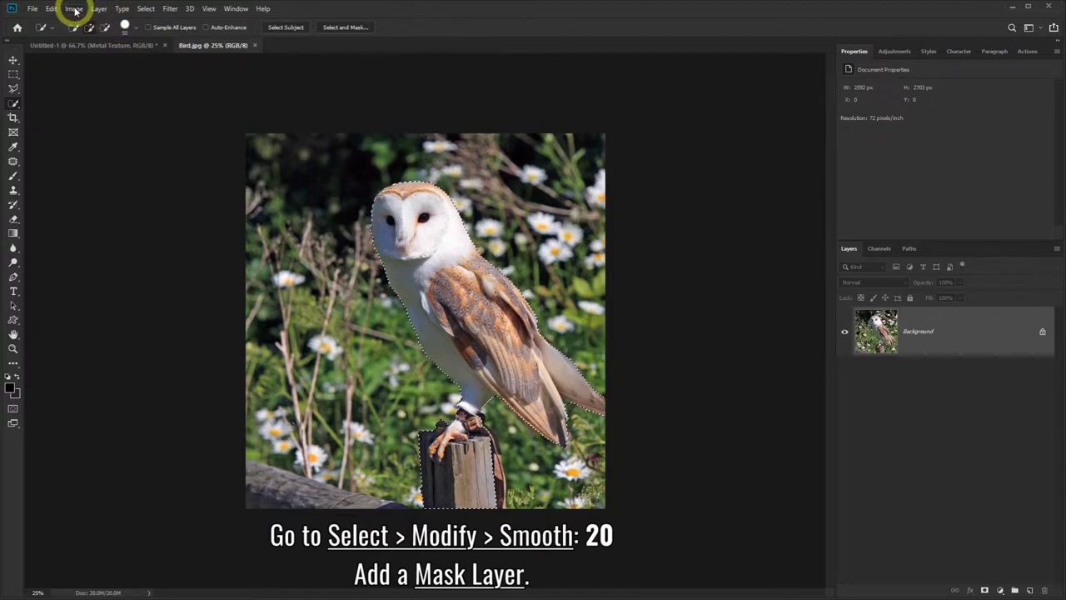
Smooth the selection by radius 20, add a layer mask, and convert Layer 0 to a smart object
left_click(146, 9)
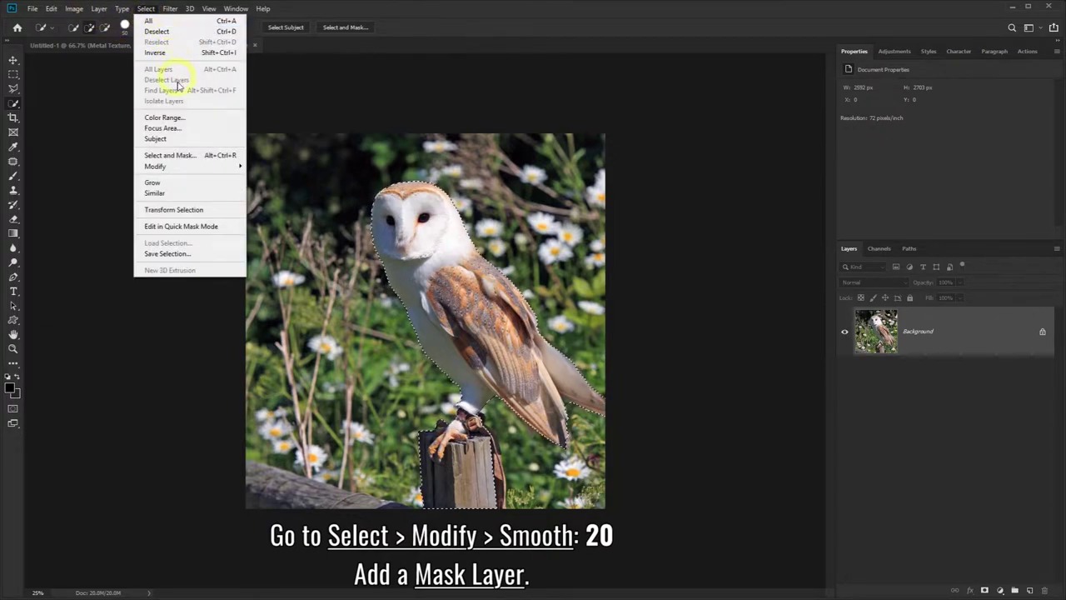
mouse_move(155, 166)
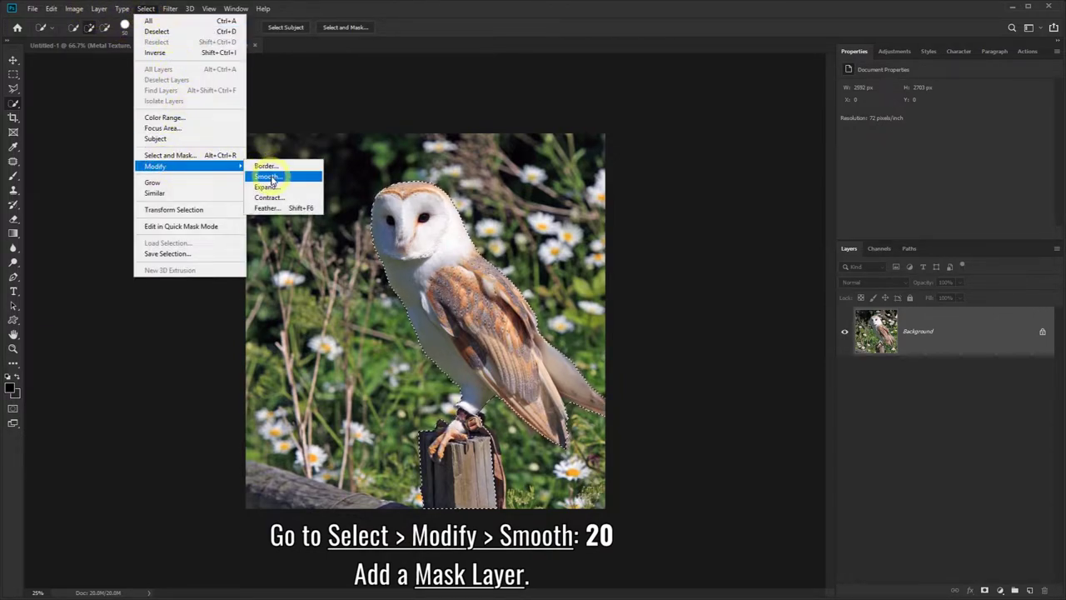
left_click(268, 176)
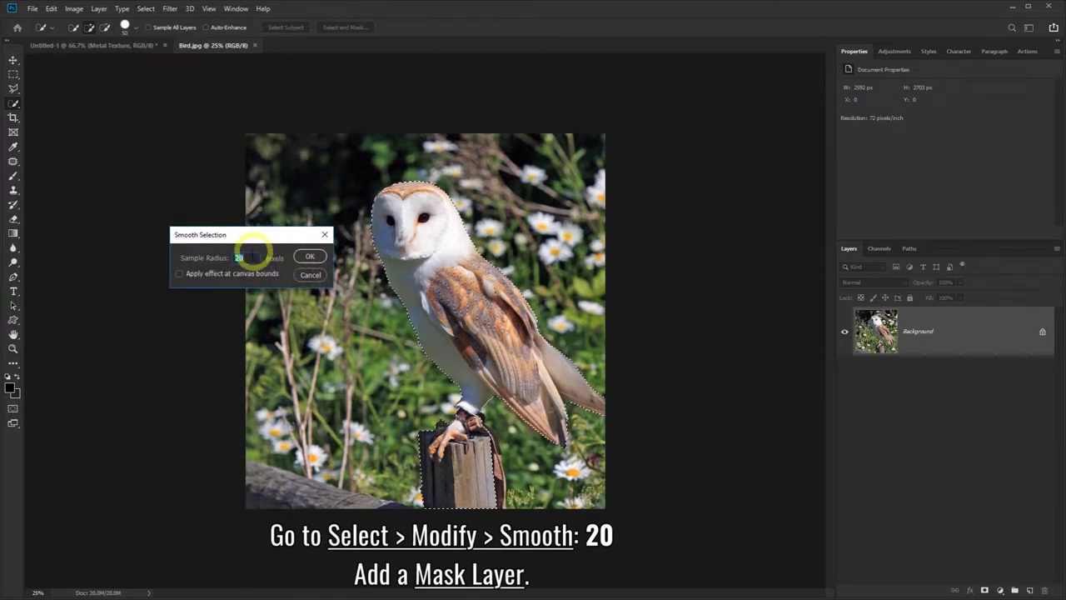
left_click(308, 255)
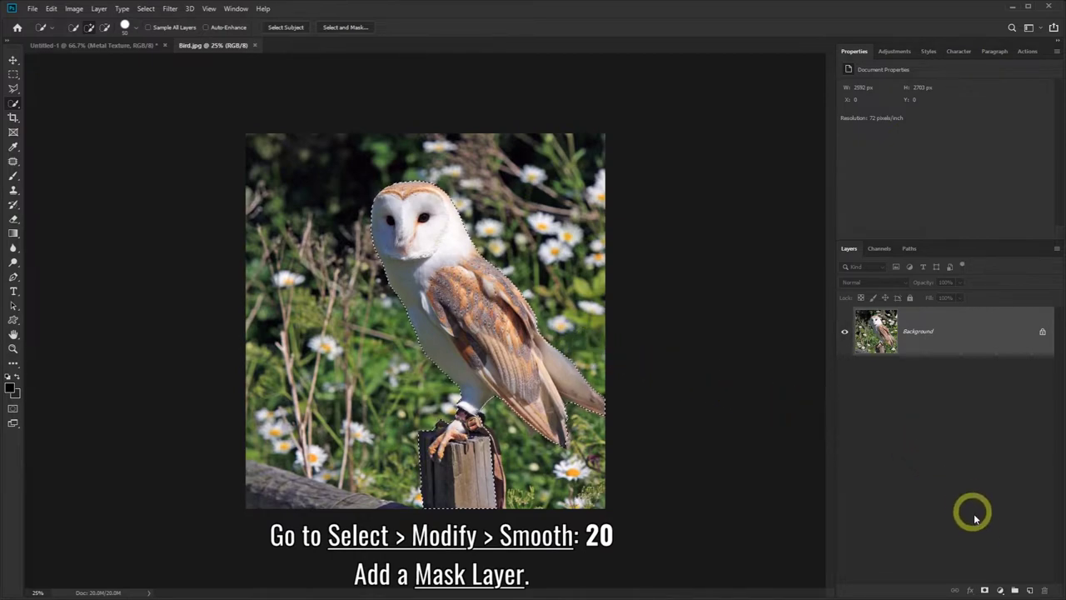
left_click(985, 590)
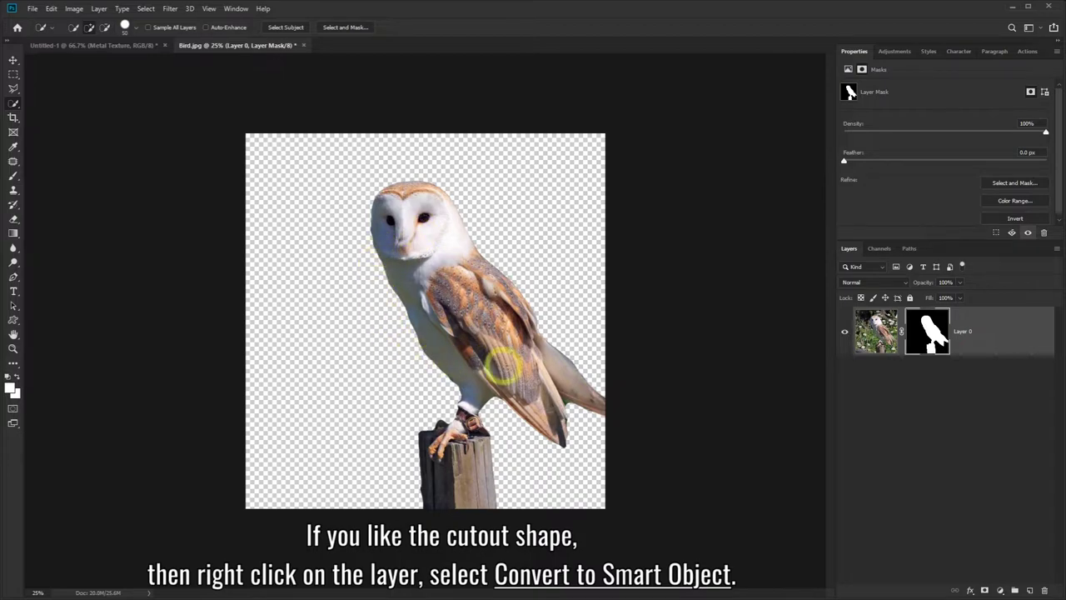
right_click(985, 326)
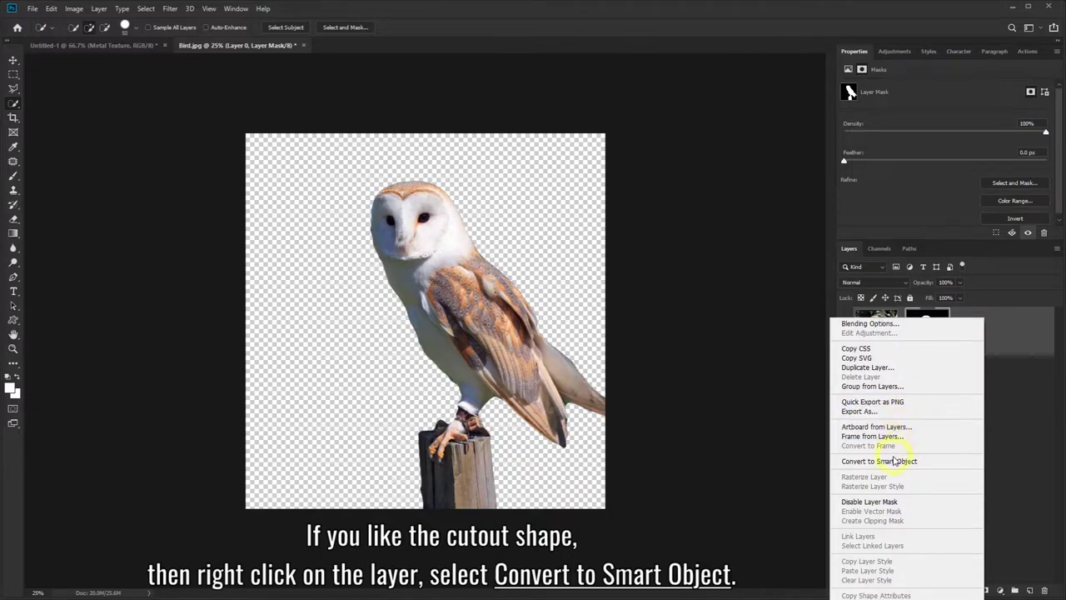
left_click(927, 463)
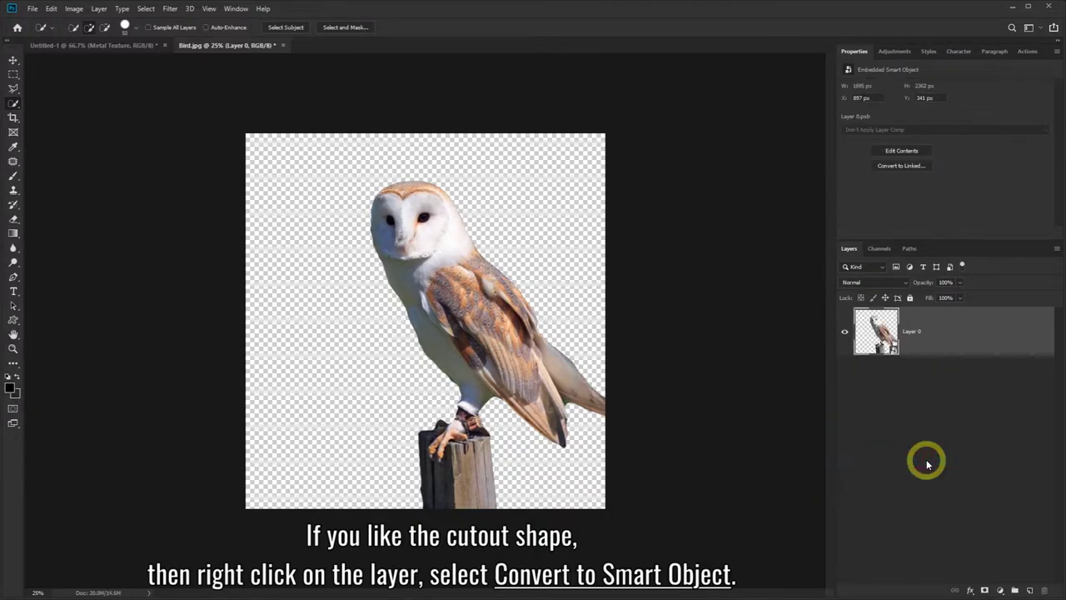
Move the owl into the chalkboard document and free-transform it onto the canvas's right side
left_click(14, 60)
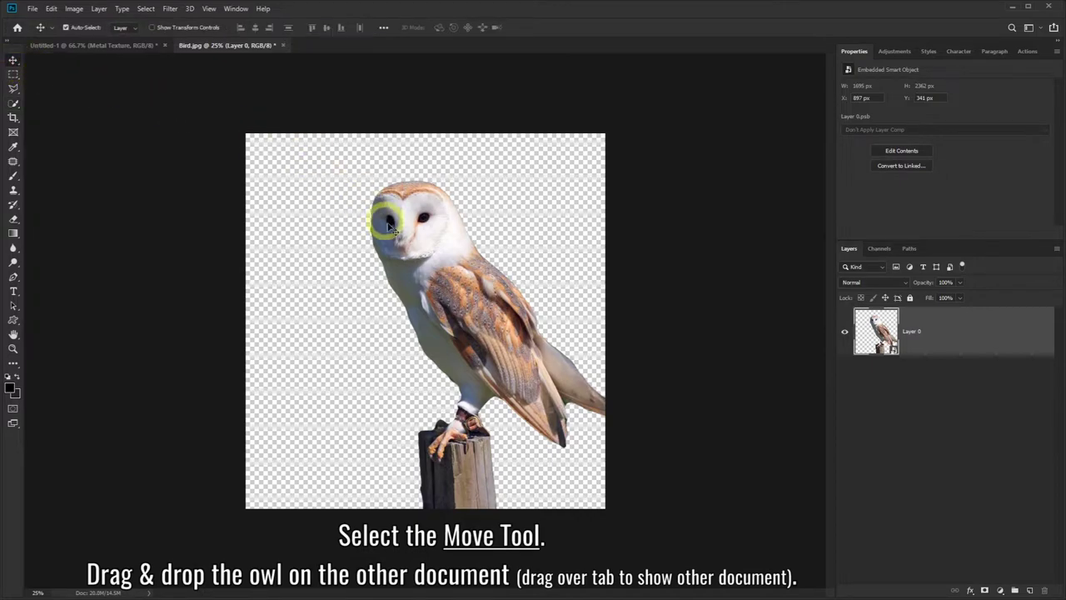
mouse_move(487, 335)
left_mouse_down()
mouse_move(92, 48)
mouse_move(445, 372)
left_mouse_up()
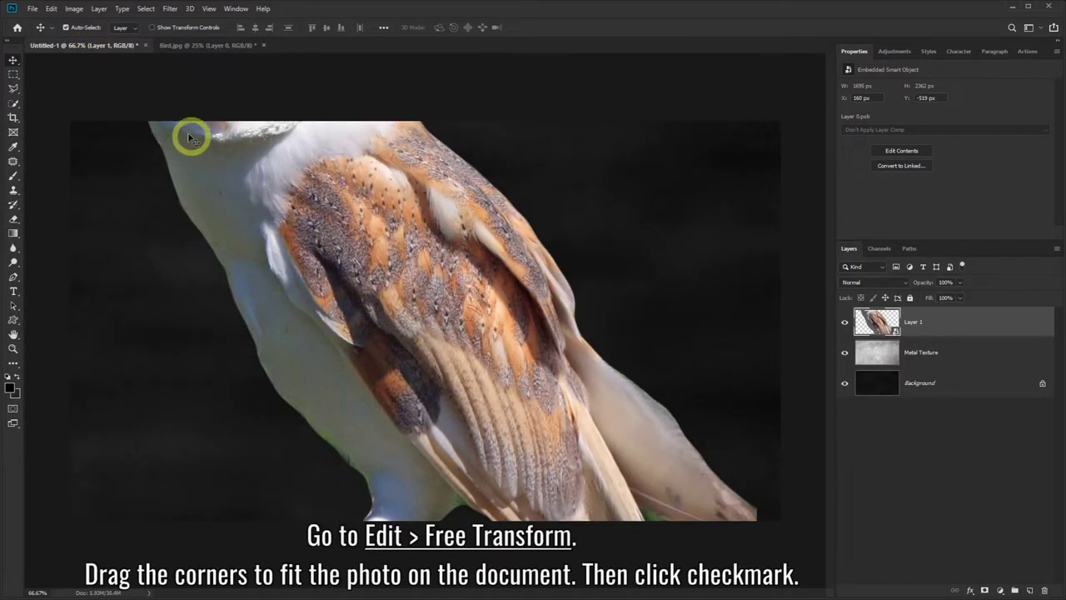
left_click(51, 10)
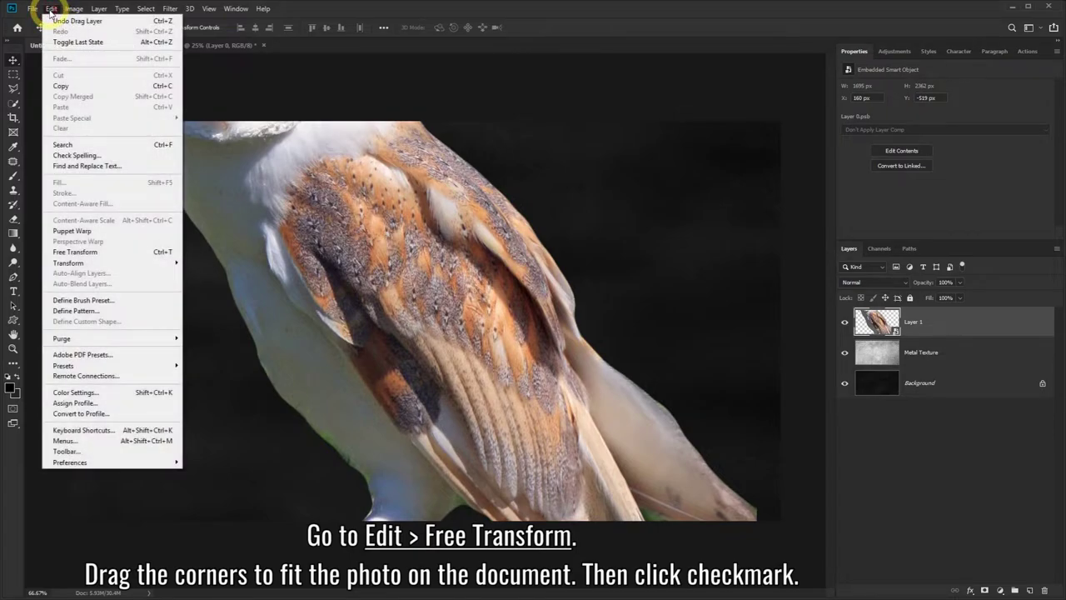
left_click(76, 253)
left_click_drag(228, 231, 325, 414)
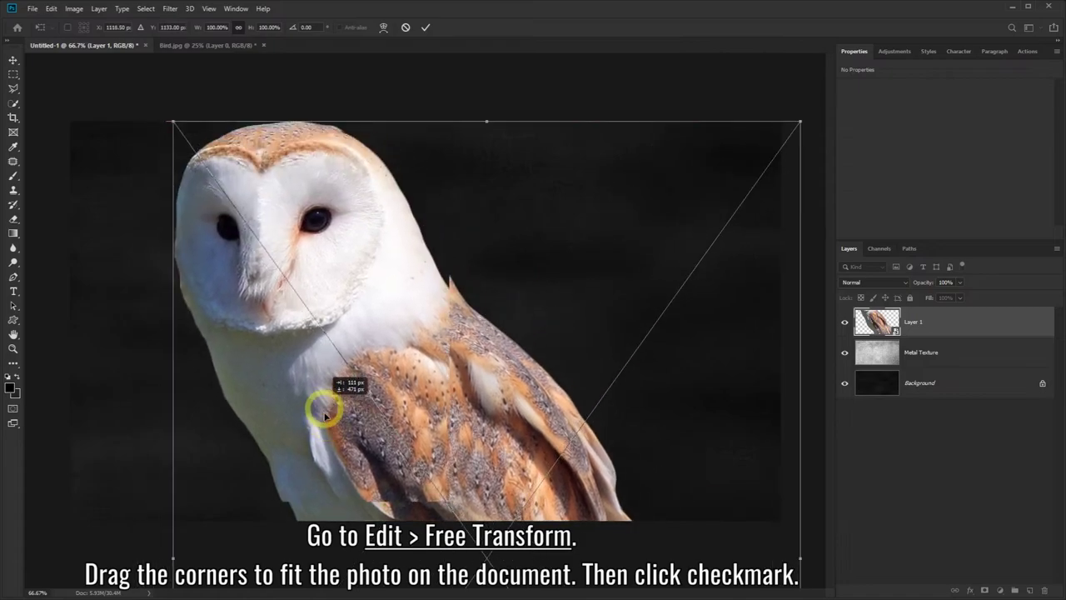
mouse_move(172, 132)
left_mouse_down()
mouse_move(447, 457)
mouse_move(452, 95)
left_mouse_up()
left_click_drag(384, 73, 478, 226)
mouse_move(583, 285)
left_mouse_down()
mouse_move(552, 175)
mouse_move(597, 218)
left_mouse_up()
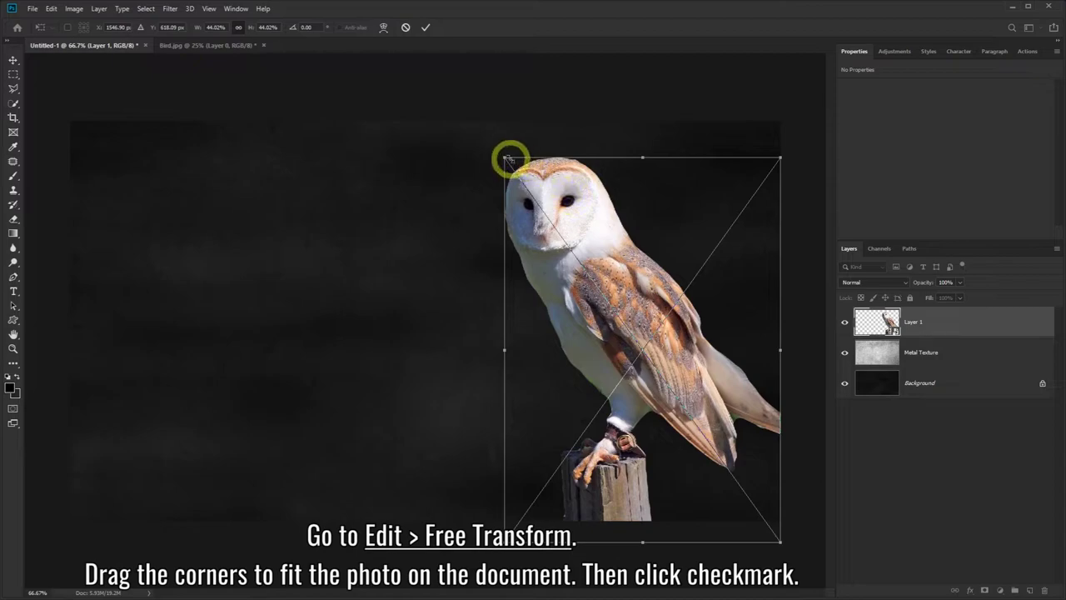
left_click_drag(506, 158, 492, 150)
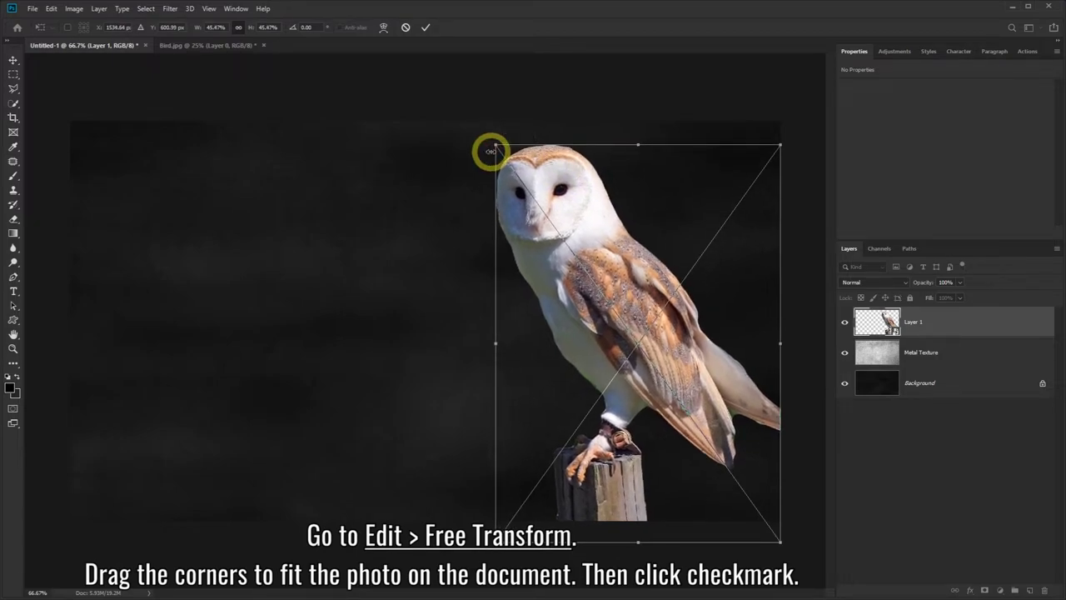
left_click(427, 30)
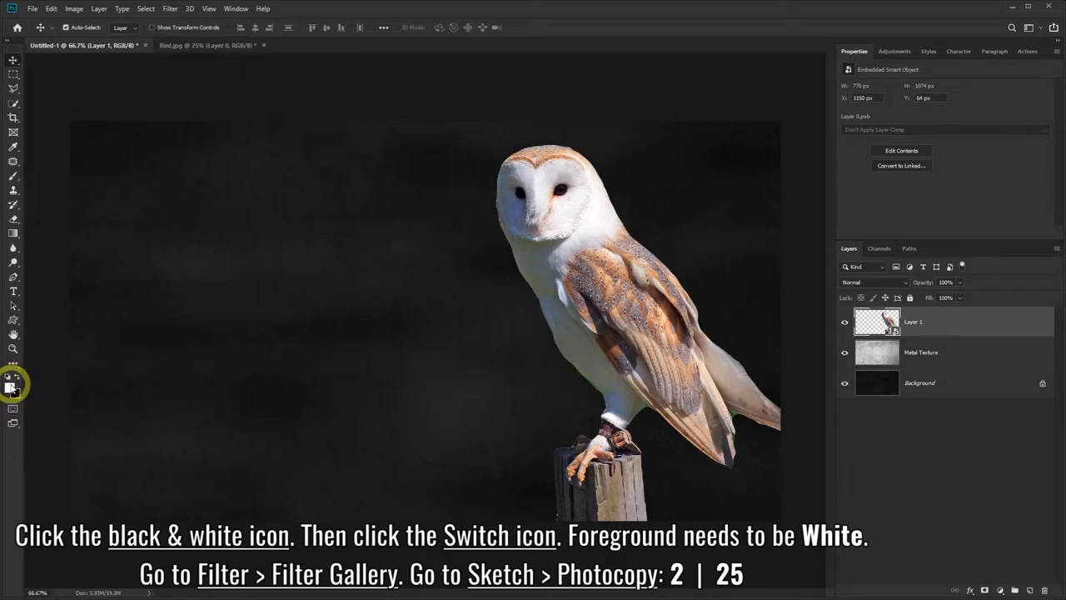
Set the foreground colour to white
left_click(10, 386)
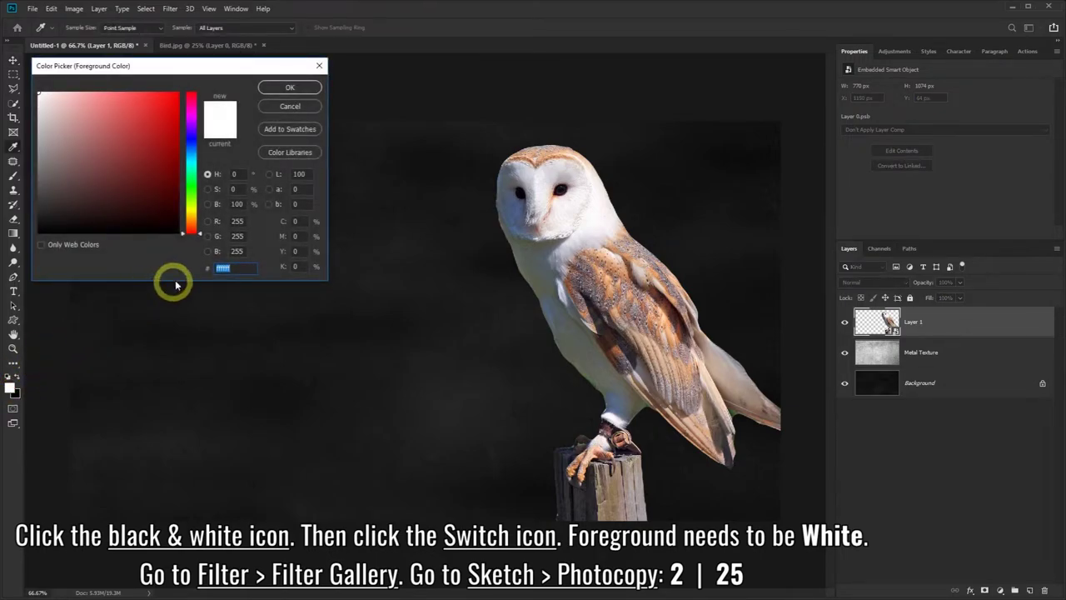
left_click(234, 270)
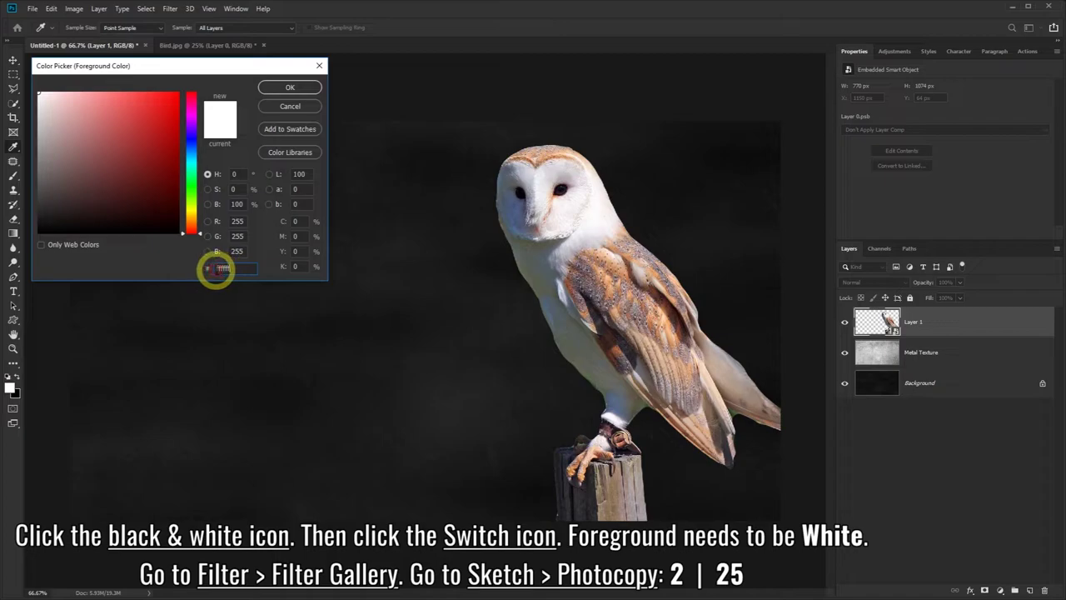
left_click(279, 89)
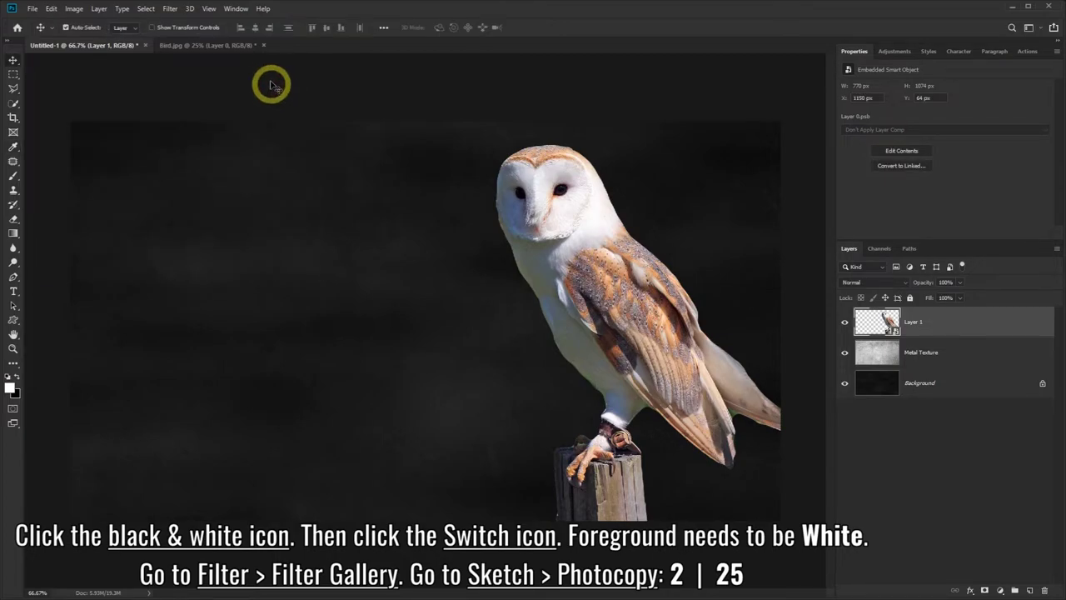
Apply the Sketch > Photocopy filter to the owl with Detail 2 and Darkness 25
left_click(170, 8)
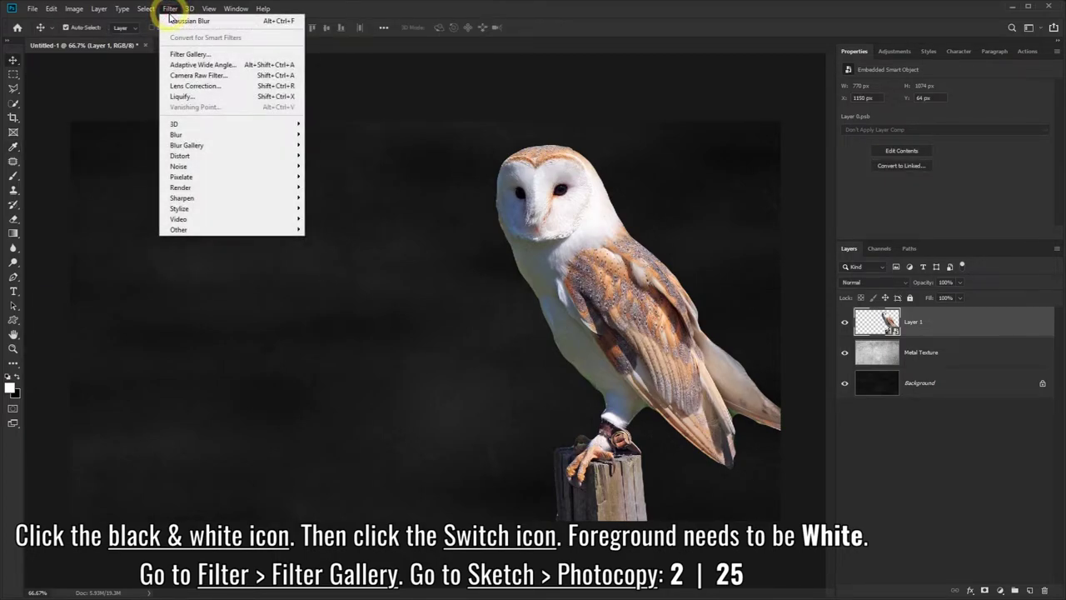
left_click(211, 54)
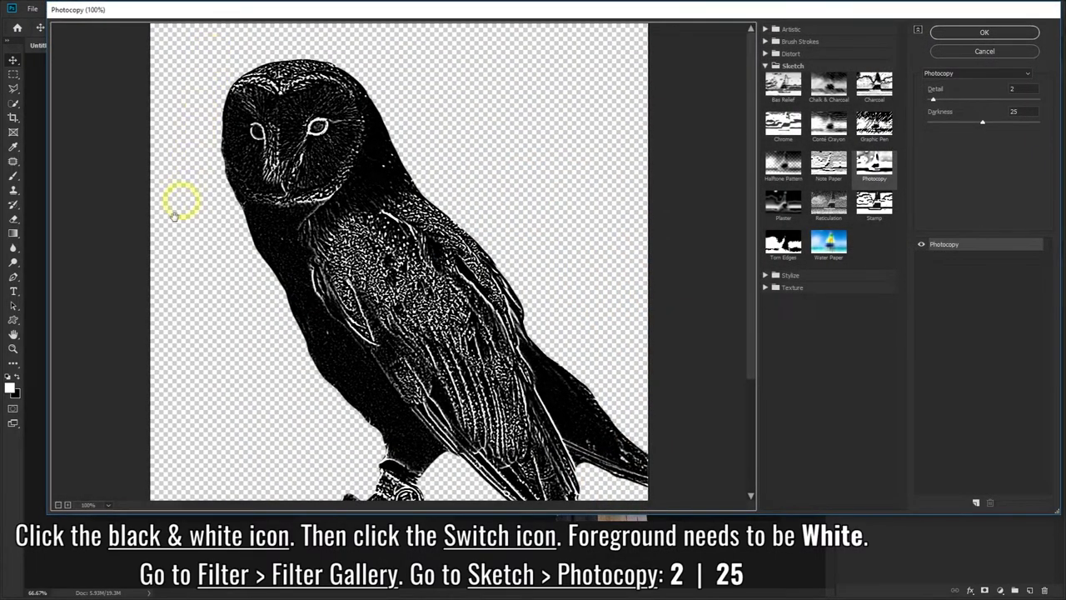
left_click(58, 505)
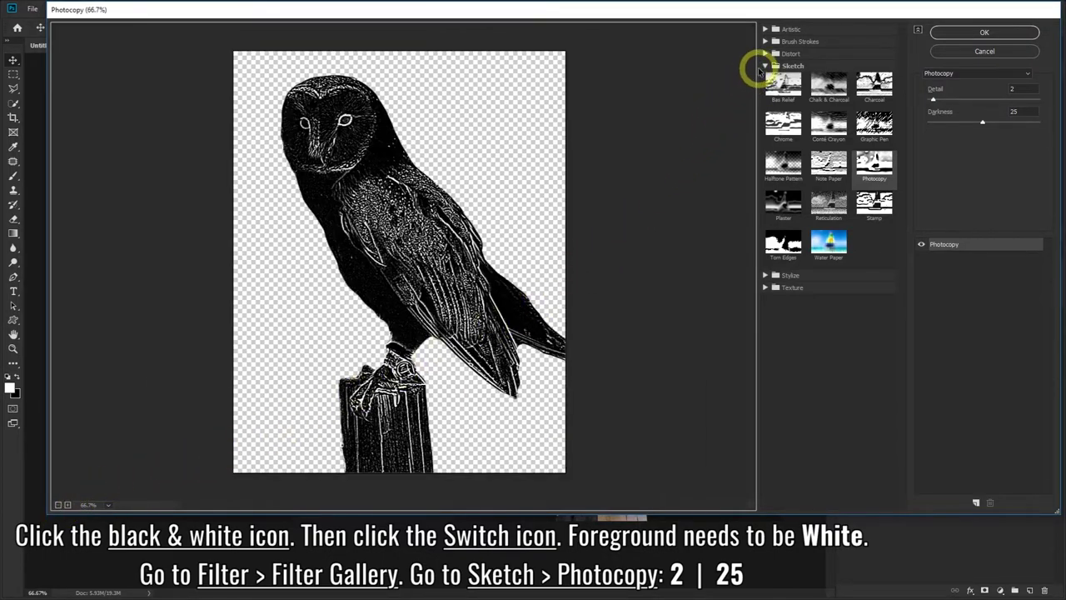
left_click(779, 66)
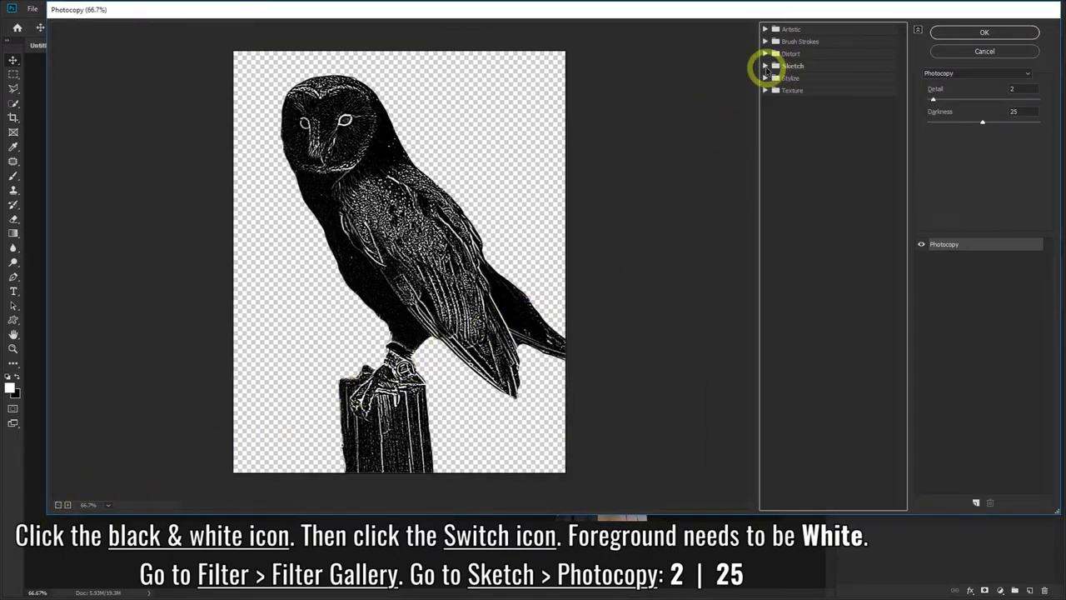
left_click(766, 68)
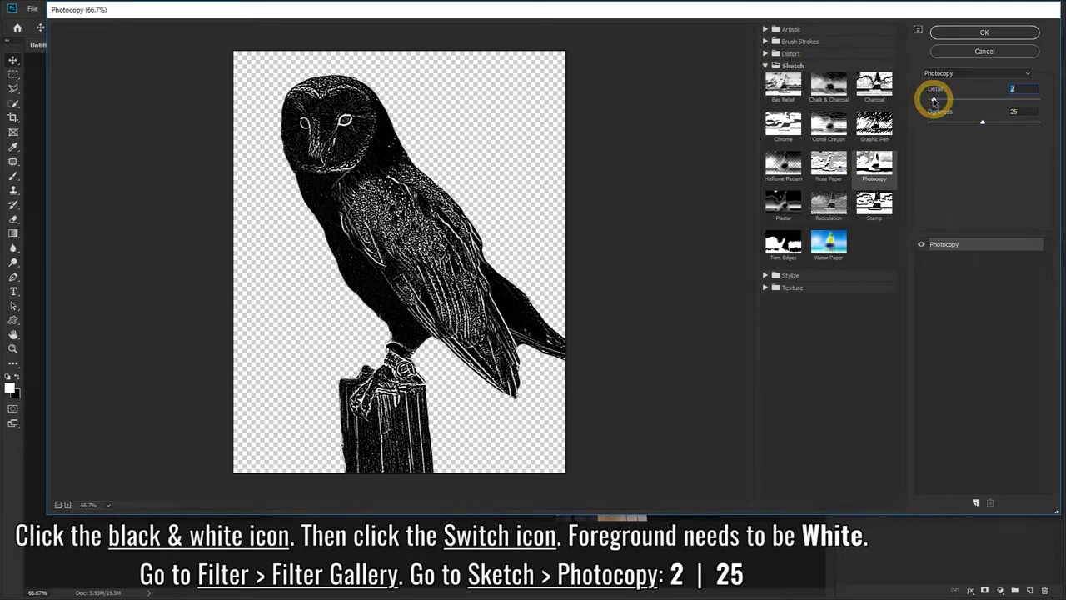
mouse_move(932, 100)
left_mouse_down()
mouse_move(944, 100)
mouse_move(934, 101)
left_mouse_up()
mouse_move(986, 123)
left_mouse_down()
mouse_move(1024, 122)
mouse_move(936, 123)
mouse_move(981, 124)
left_mouse_up()
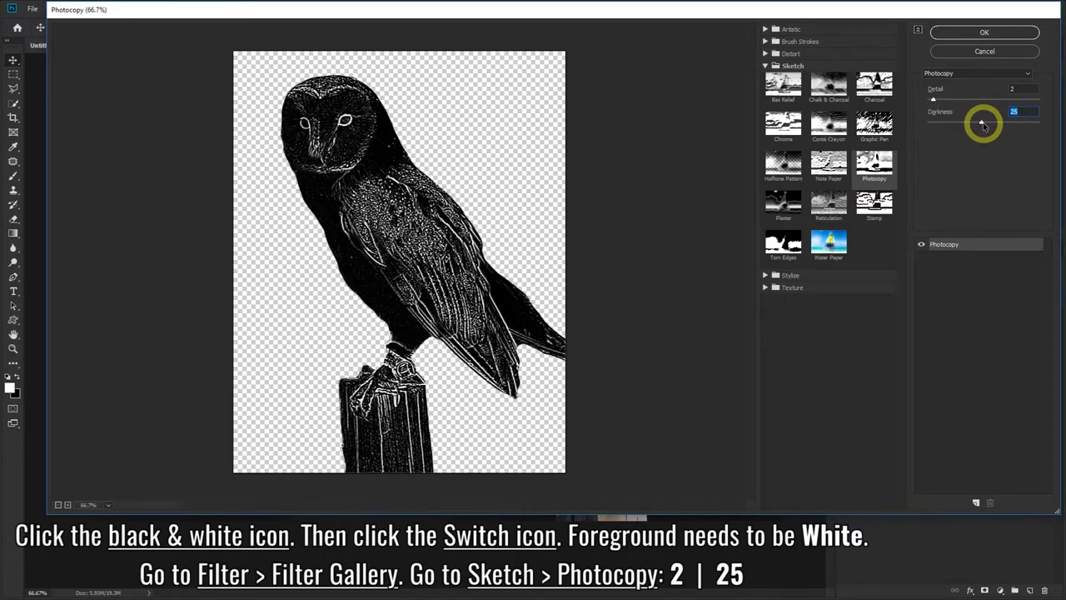
left_click(980, 36)
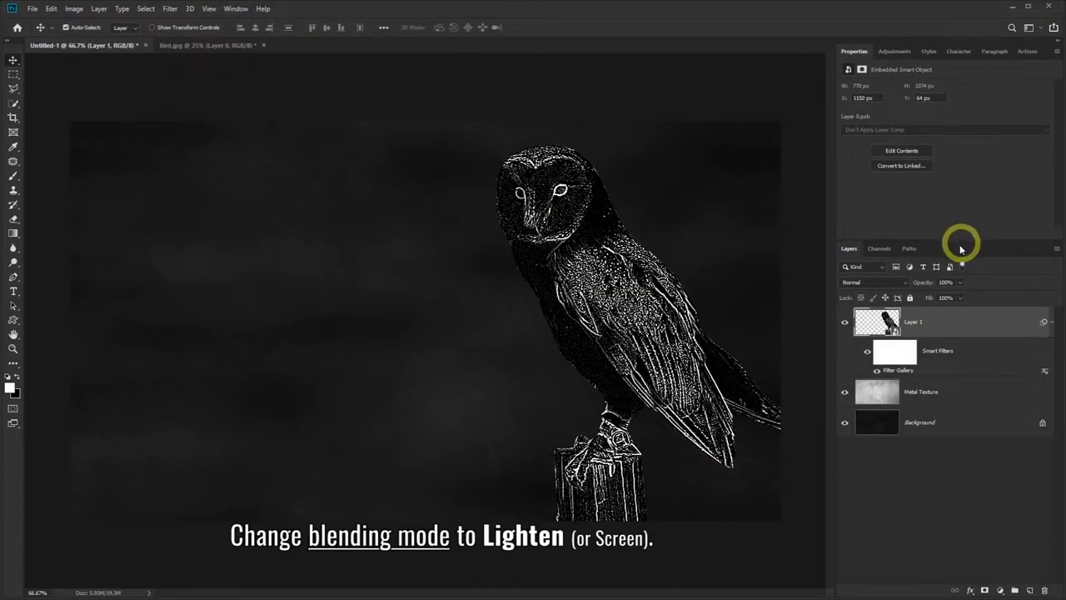
Blend the owl layer in Lighten mode and give it a 4 px centred Dissolve stroke, 80%, colour e3e3e3
left_click(905, 284)
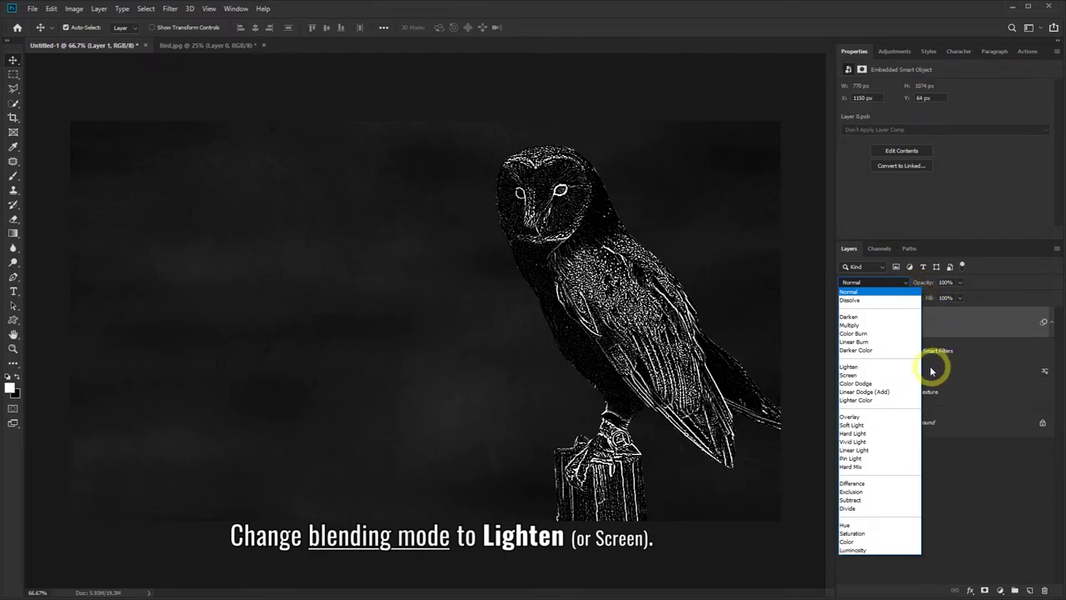
left_click(898, 370)
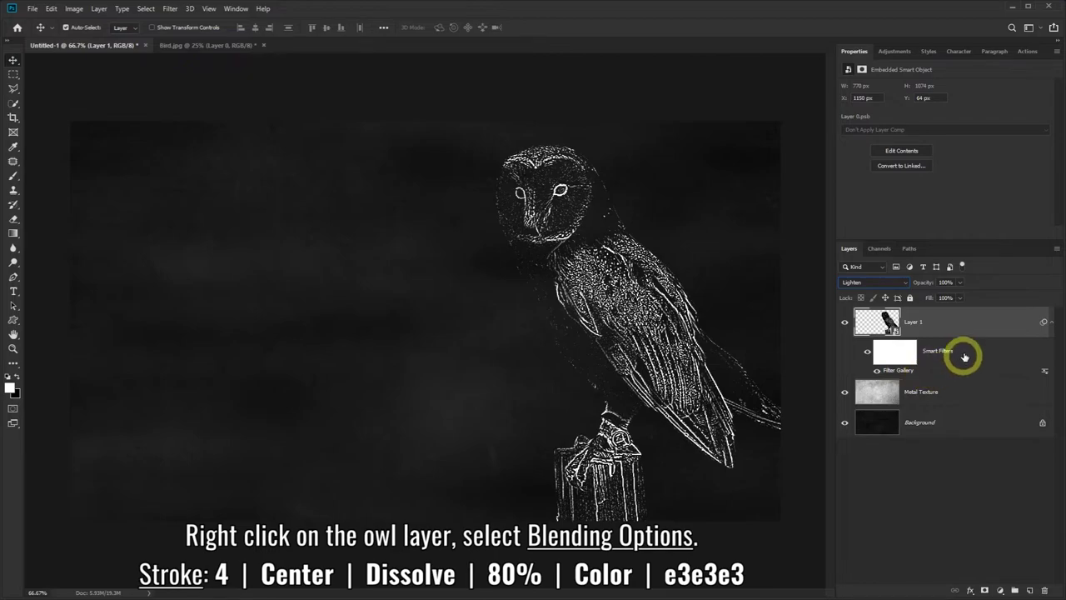
right_click(953, 323)
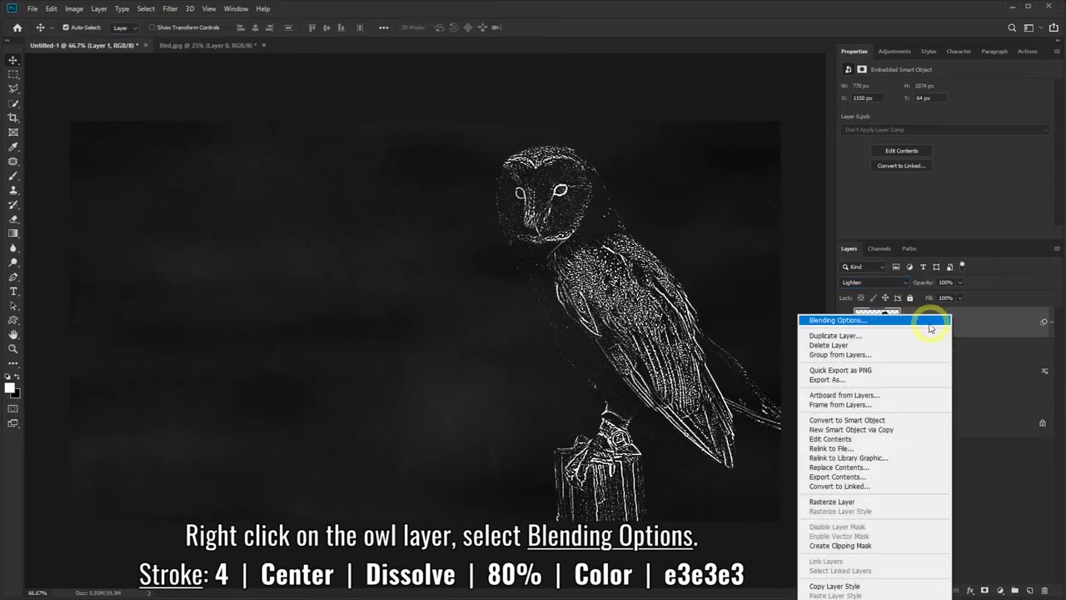
left_click(912, 323)
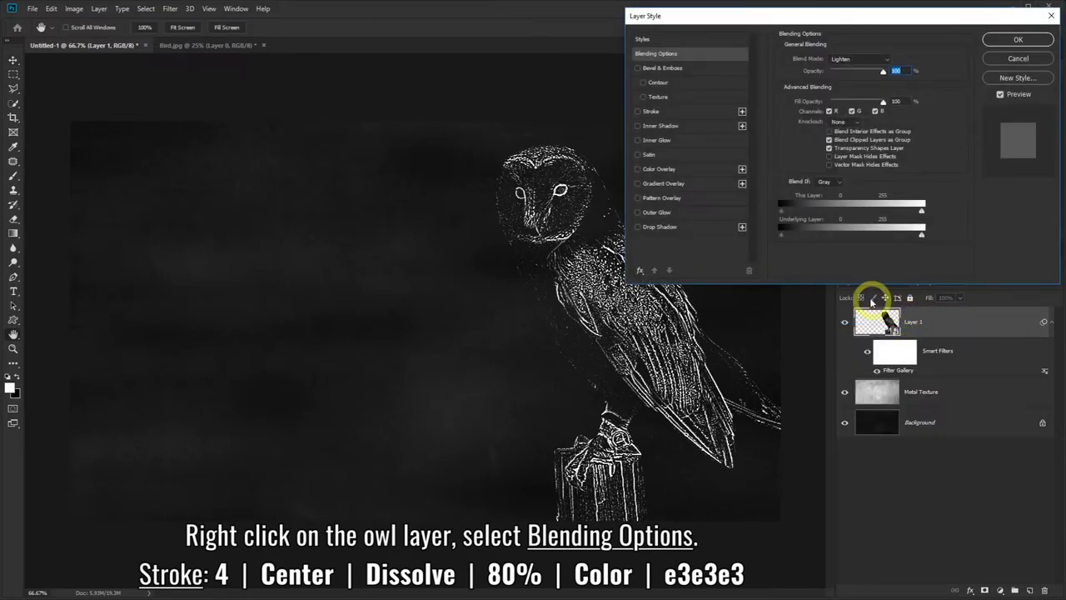
left_click(657, 111)
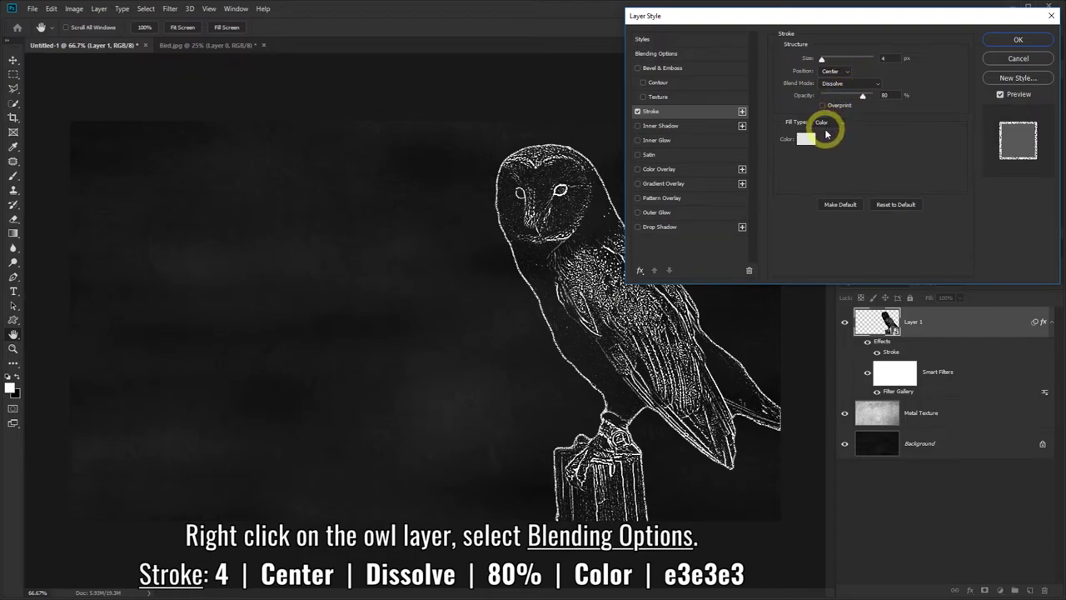
left_click(806, 139)
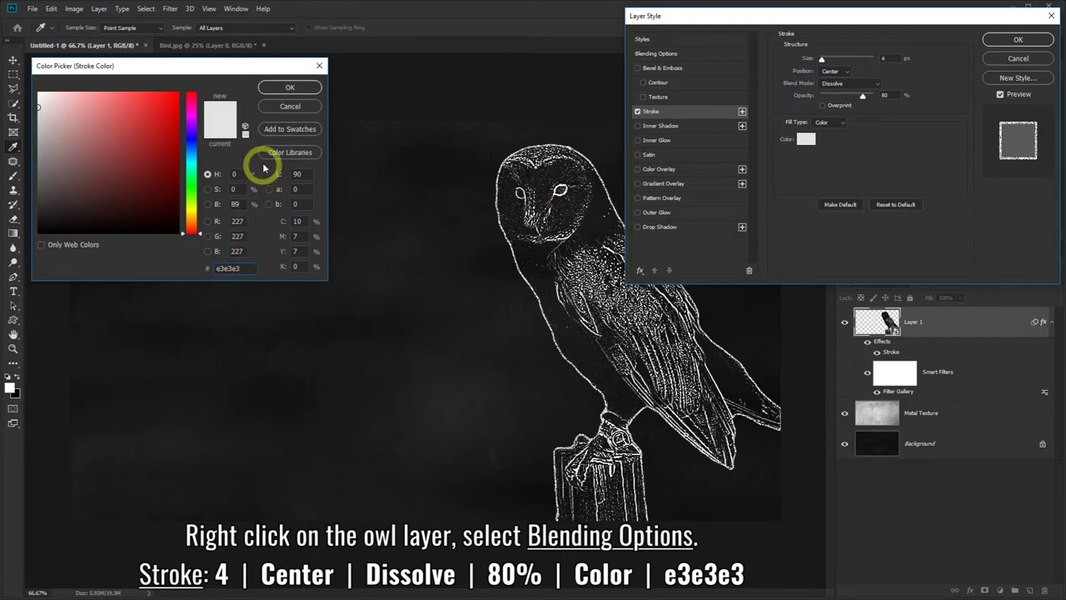
left_click(279, 93)
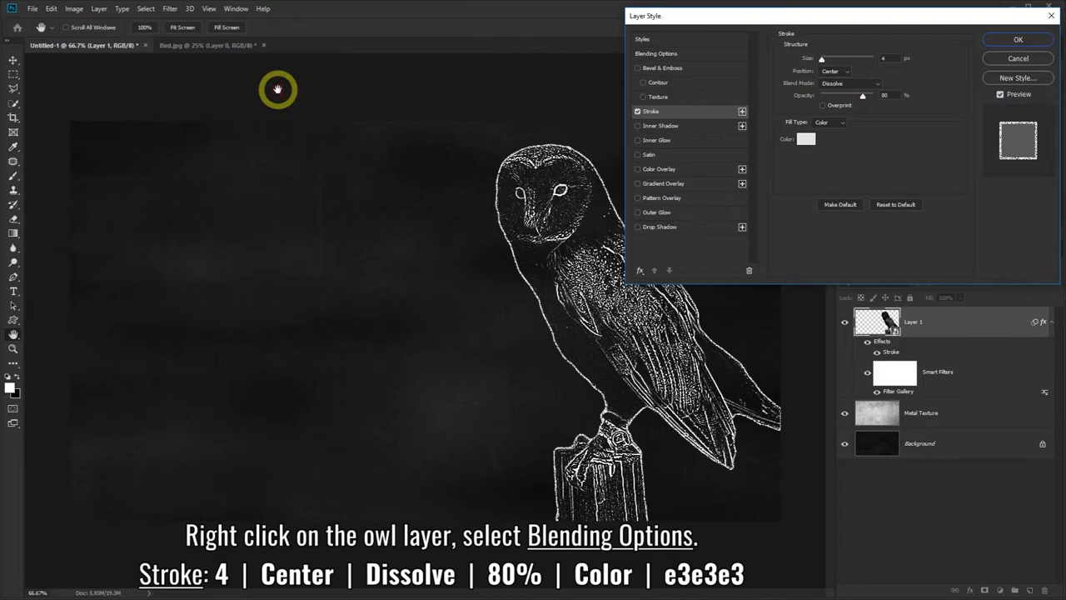
left_click(993, 45)
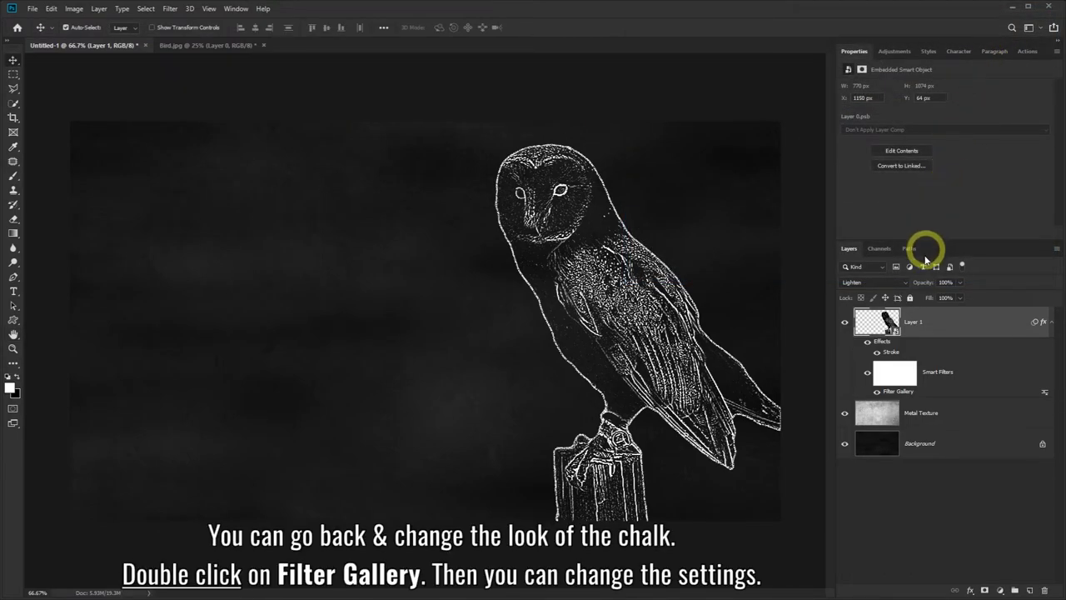
Re-edit the owl's Photocopy smart filter to Detail 3 and Darkness 20
double_click(906, 394)
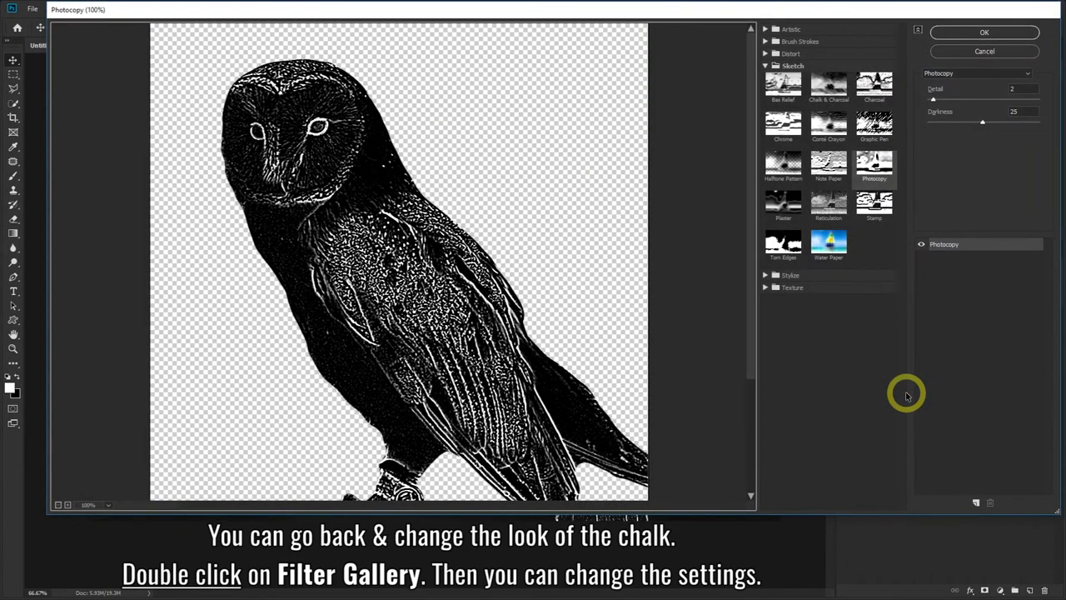
left_click(58, 505)
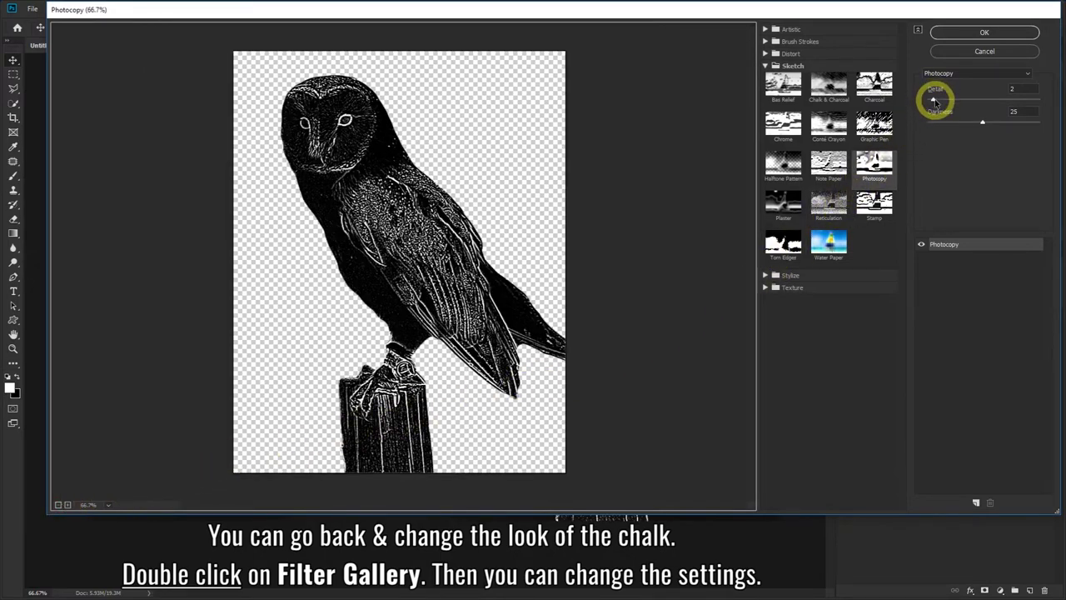
left_click_drag(933, 100, 939, 100)
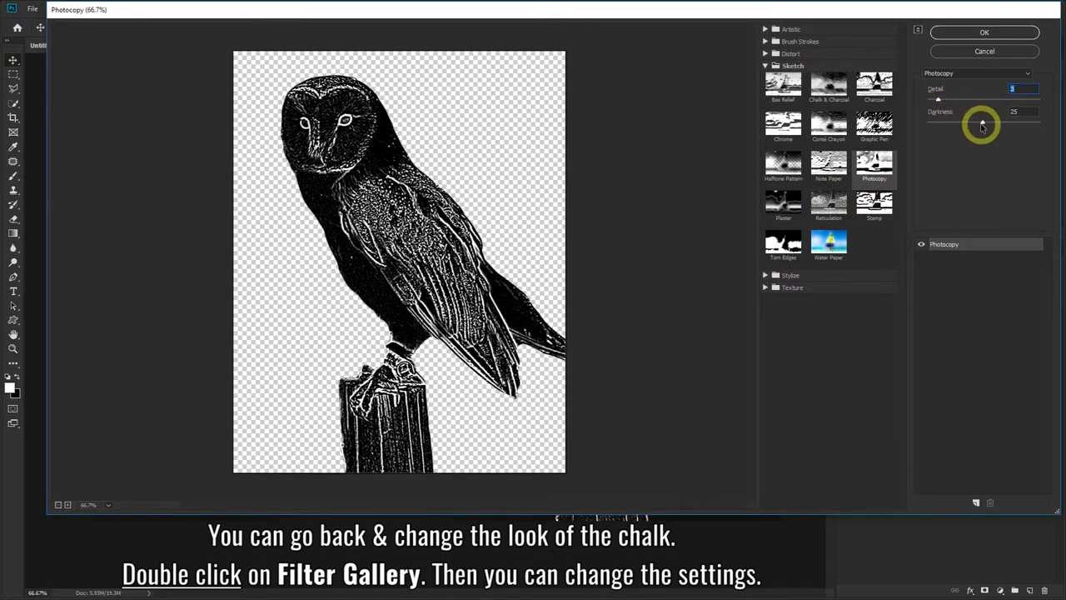
left_click_drag(979, 123, 977, 124)
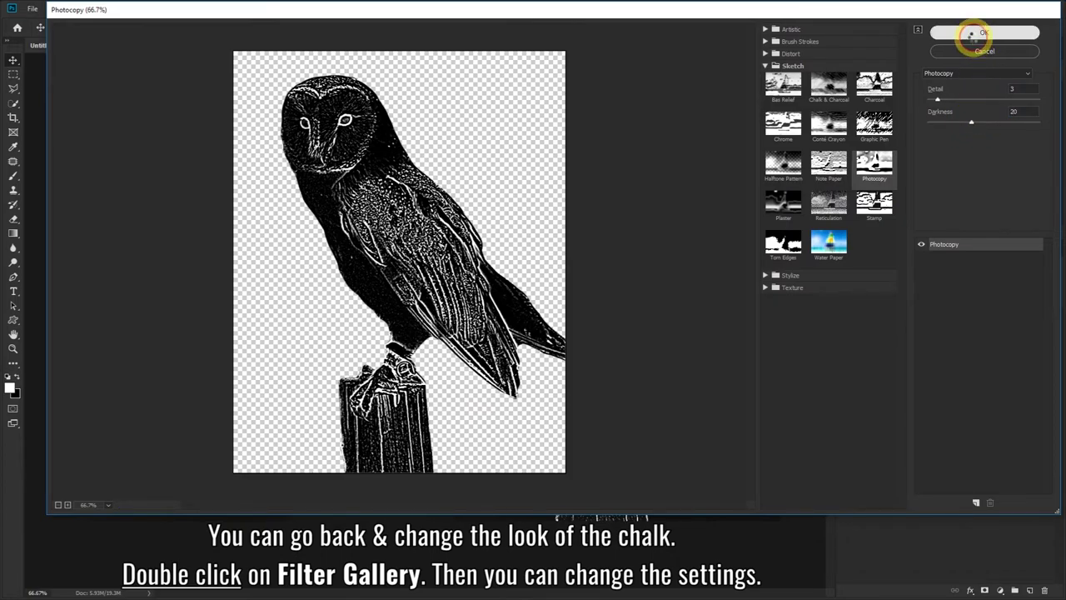
left_click(974, 34)
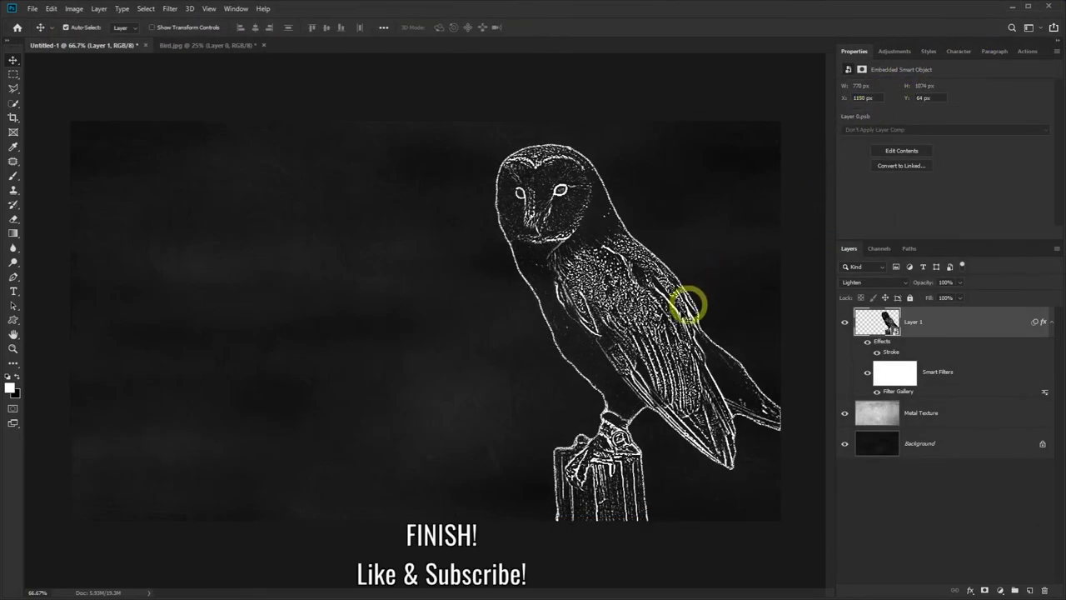